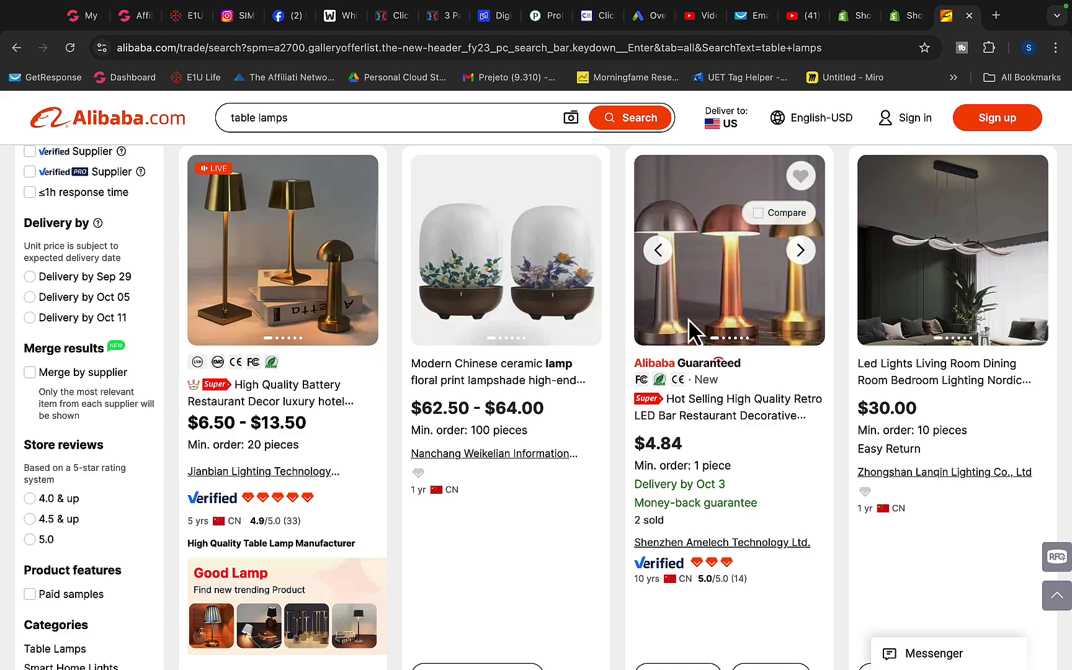
Step: Open the $4.84 retro LED table lamp from the Alibaba results and look through its product page
{"action": "left_click", "coordinate": [720, 305]}
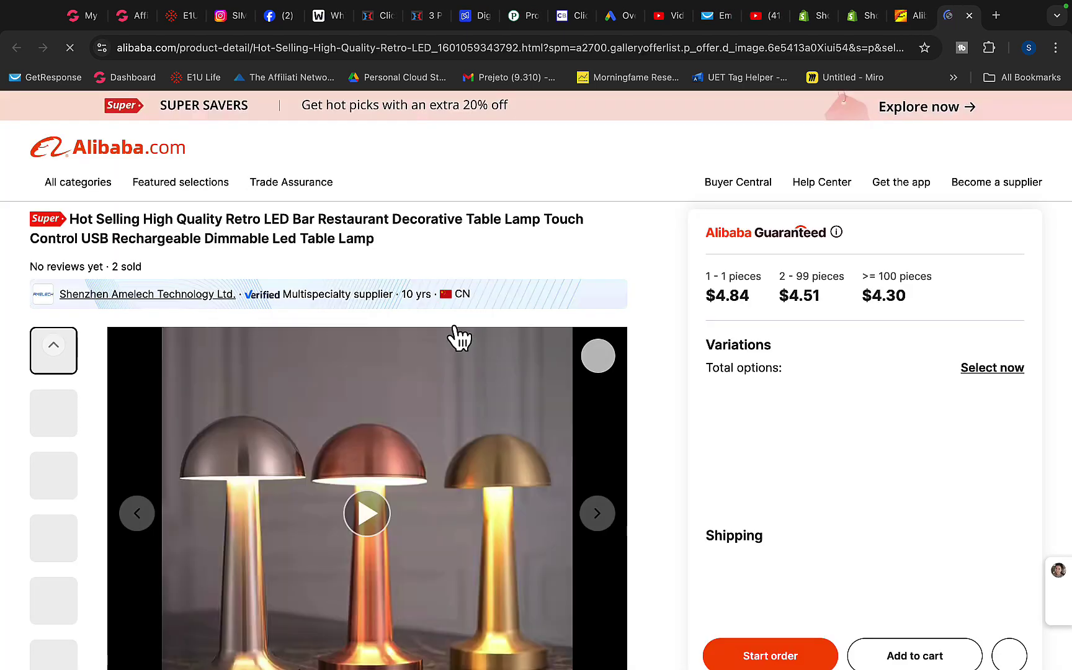
{"action": "scroll", "coordinate": [455, 335], "scroll_direction": "down", "scroll_amount": 3}
{"action": "scroll", "coordinate": [314, 472], "scroll_direction": "up", "scroll_amount": 1}
{"action": "scroll", "coordinate": [320, 188], "scroll_direction": "down", "scroll_amount": 2}
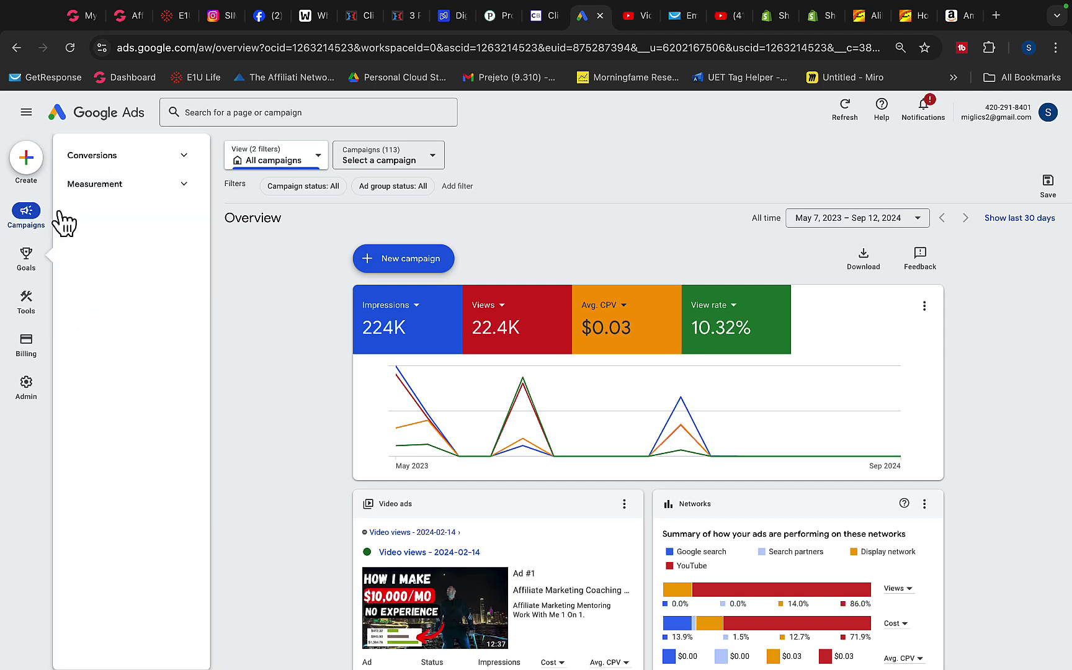
Step: Open Keyword Planner in Google Ads and start discovering new keywords
{"action": "mouse_move", "coordinate": [31, 303]}
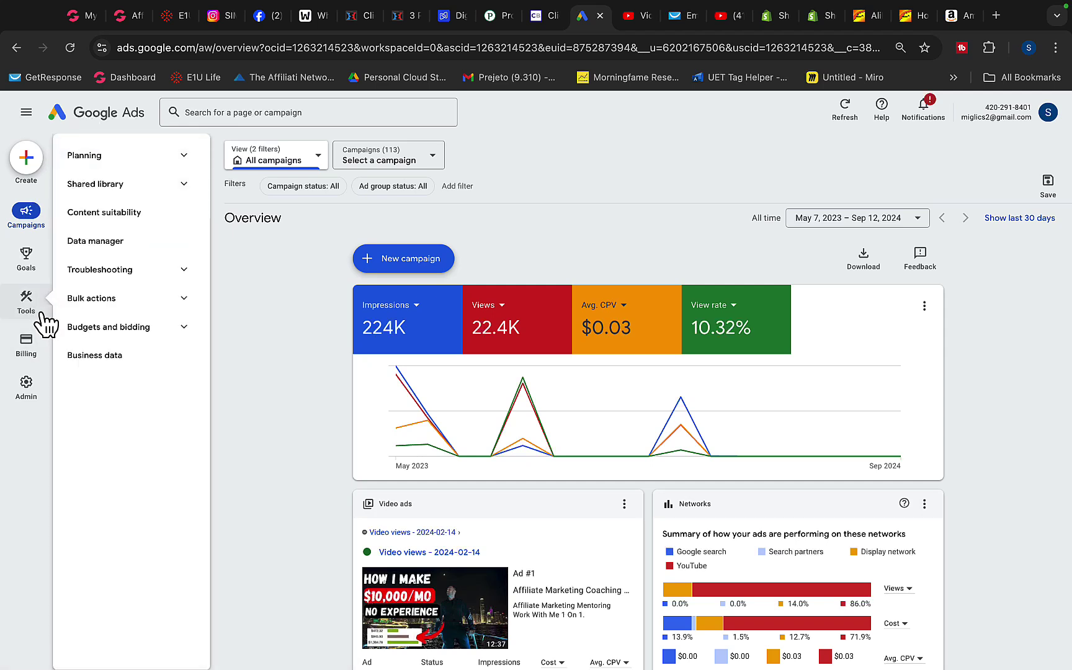
{"action": "left_click", "coordinate": [36, 310]}
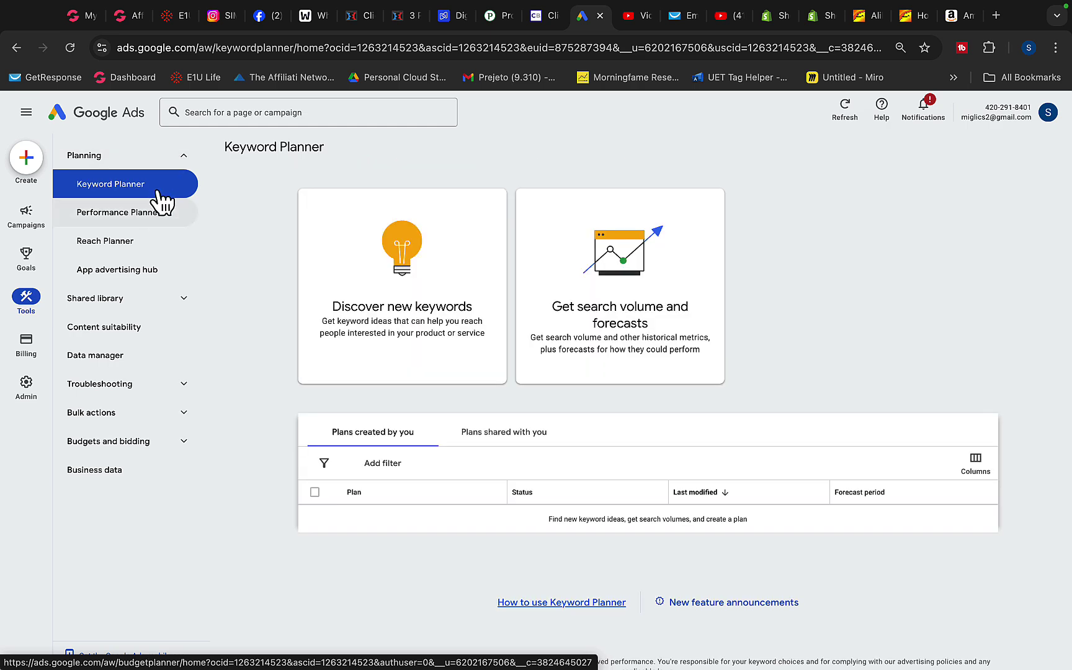
{"action": "left_click", "coordinate": [409, 340]}
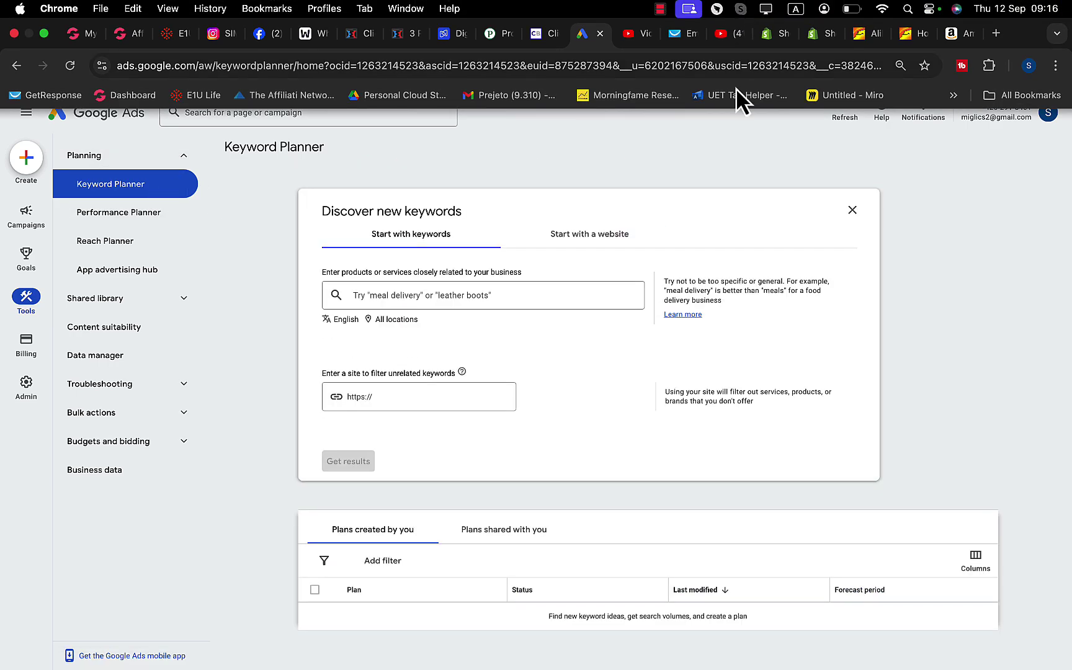
Step: Switch to the retro LED lamp's Alibaba page and copy "Table Lamp Touch Control" from the product title
{"action": "left_click", "coordinate": [868, 33]}
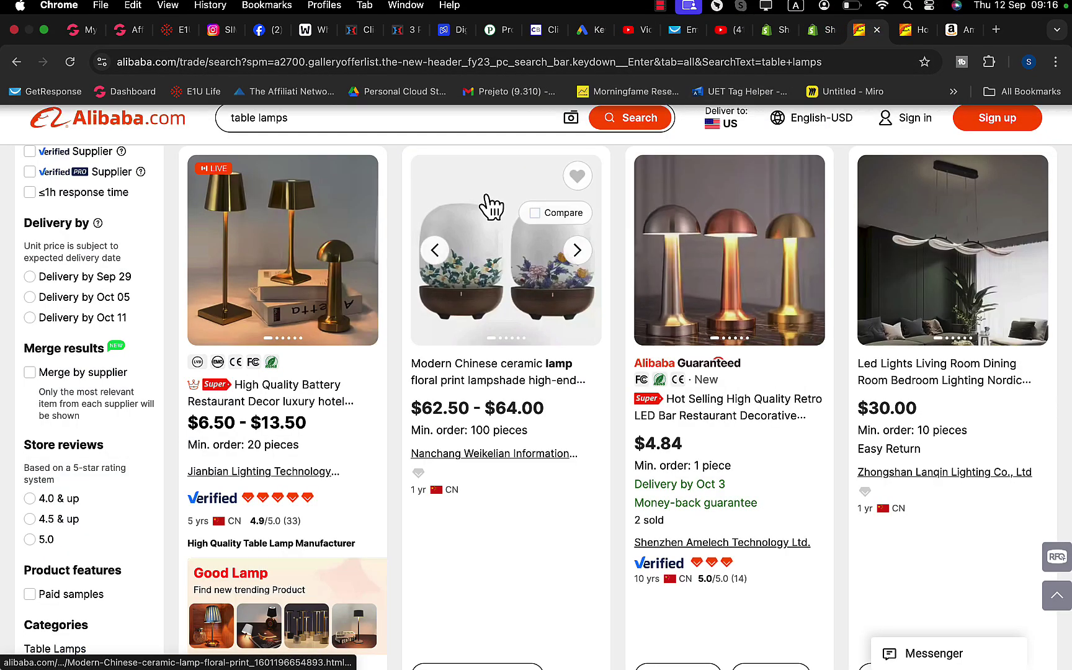
{"action": "left_click", "coordinate": [903, 26]}
{"action": "scroll", "coordinate": [419, 330], "scroll_direction": "up", "scroll_amount": 4}
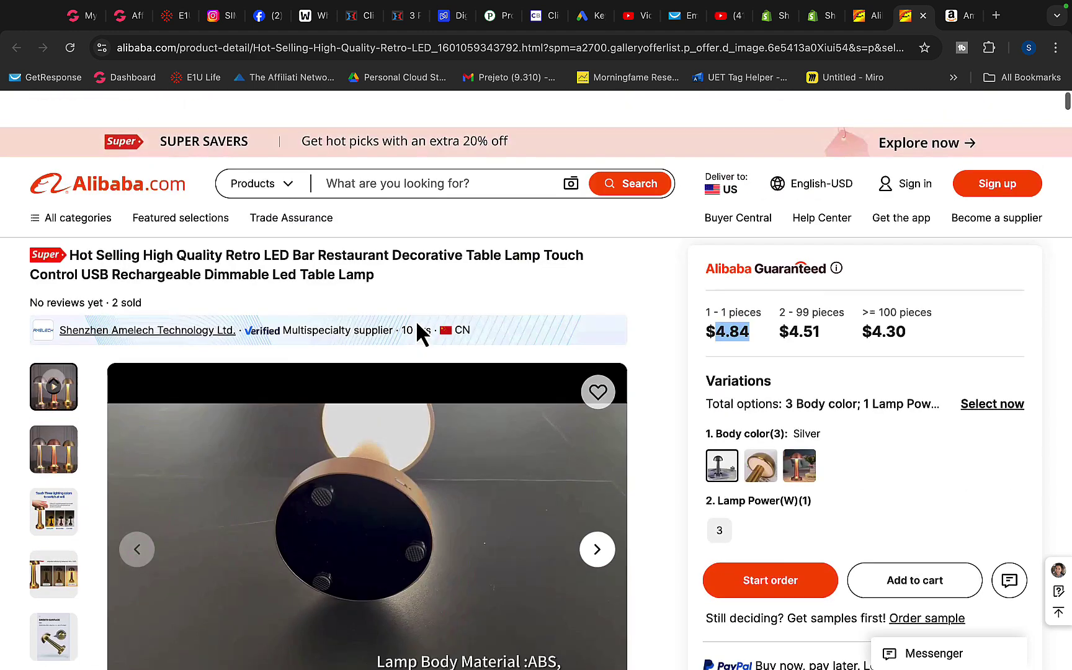
{"action": "scroll", "coordinate": [323, 249], "scroll_direction": "down", "scroll_amount": 1}
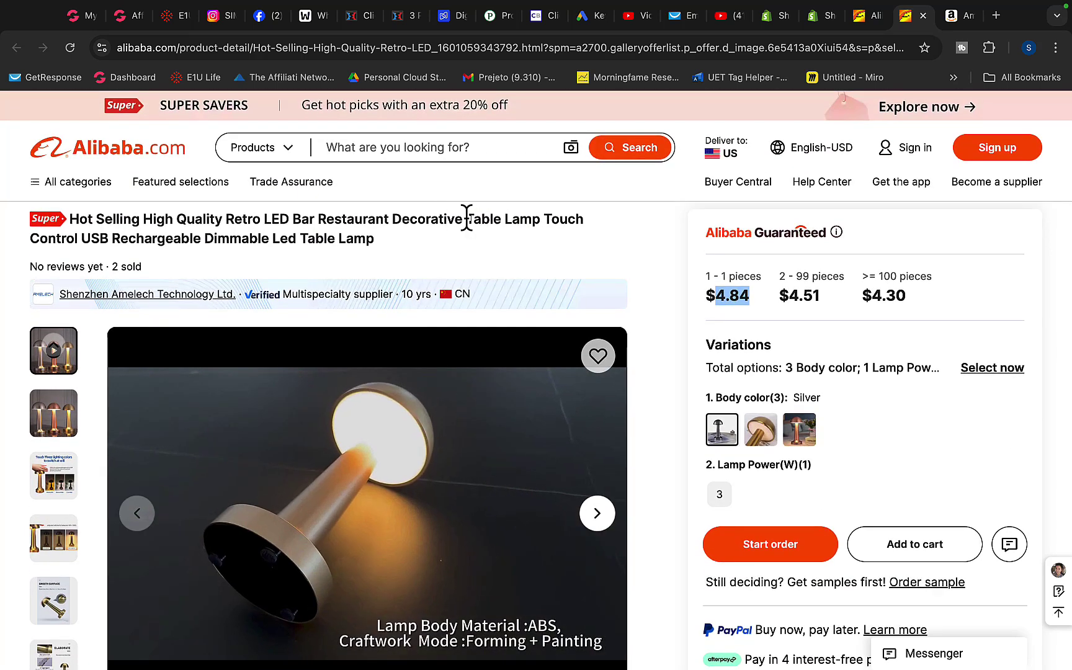
{"action": "left_click_drag", "start_coordinate": [466, 217], "coordinate": [79, 240]}
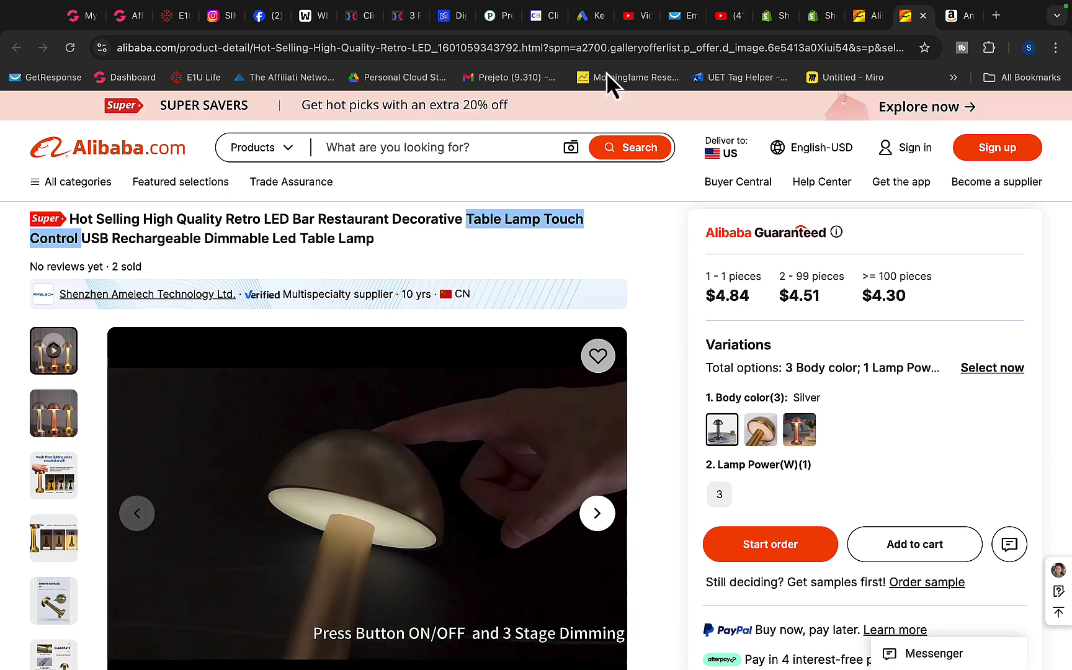
Step: Return to Keyword Planner and get keyword ideas for "Table Lamp Touch Control"
{"action": "left_click", "coordinate": [583, 16]}
{"action": "left_click", "coordinate": [390, 300]}
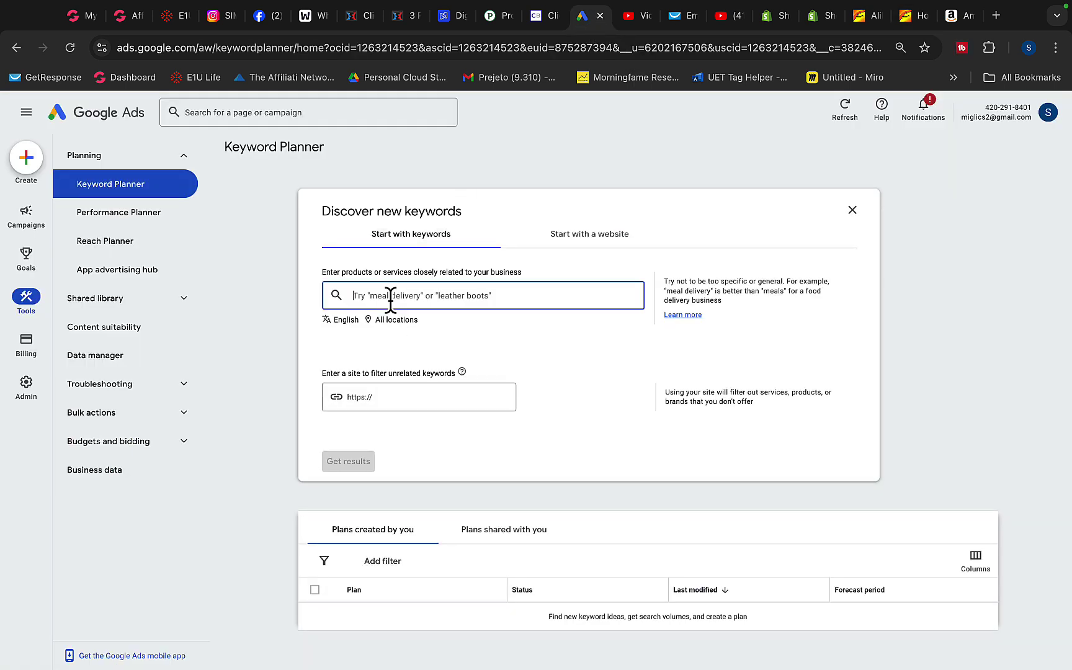
{"action": "key", "text": "Return"}
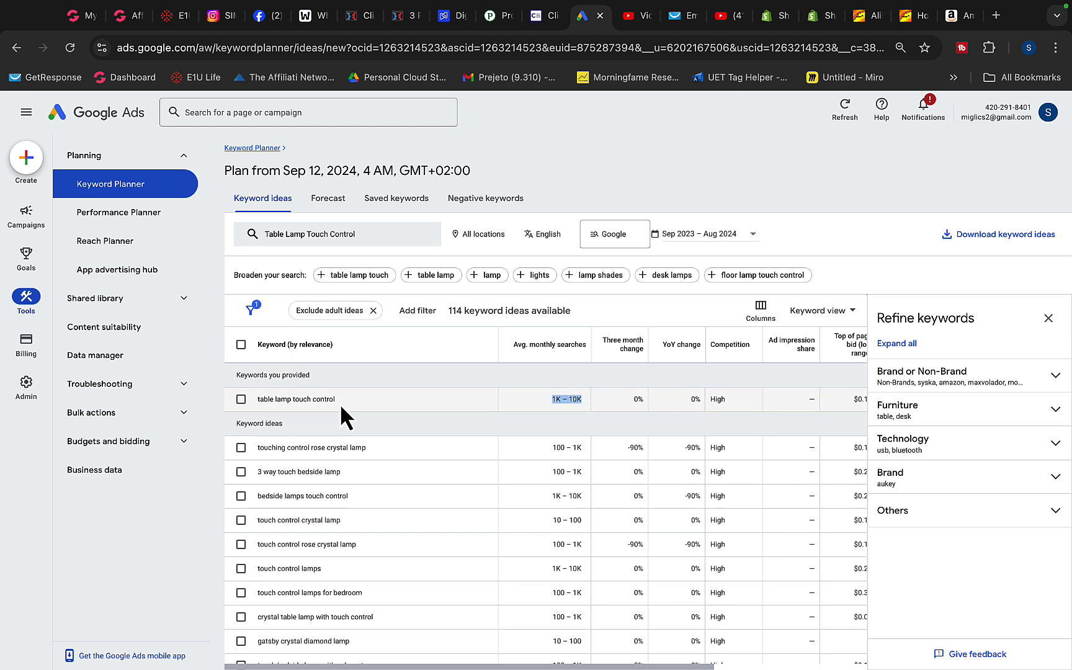
Step: Shorten the planner's search keyword to "Table Lamp", get the results and examine the suggested keywords with their monthly searches
{"action": "left_click", "coordinate": [334, 244]}
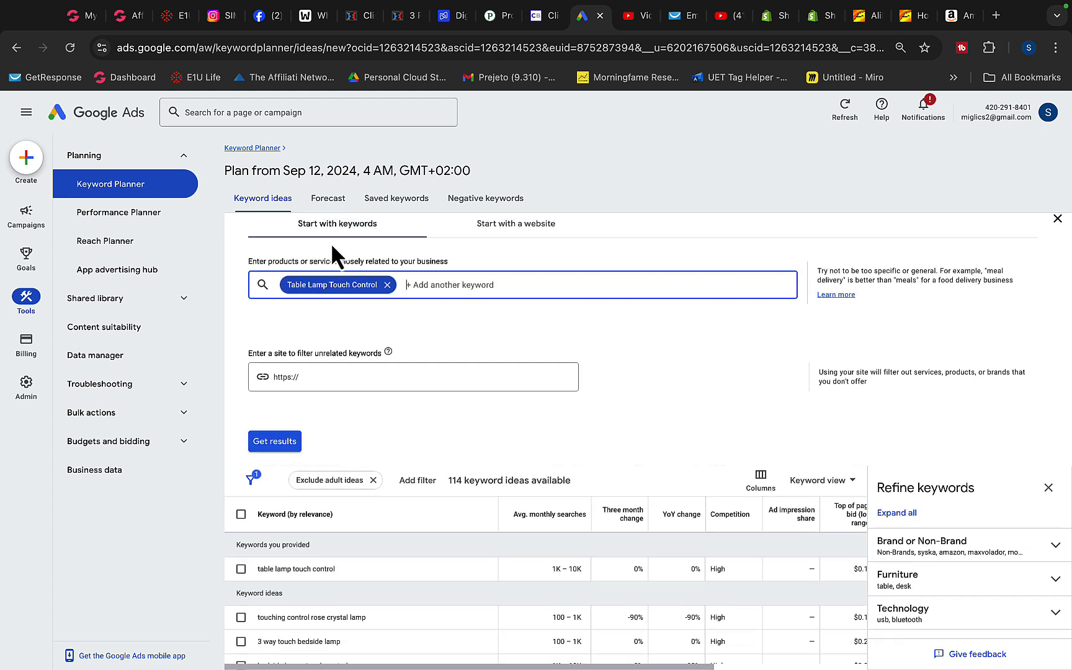
{"action": "left_click", "coordinate": [329, 303]}
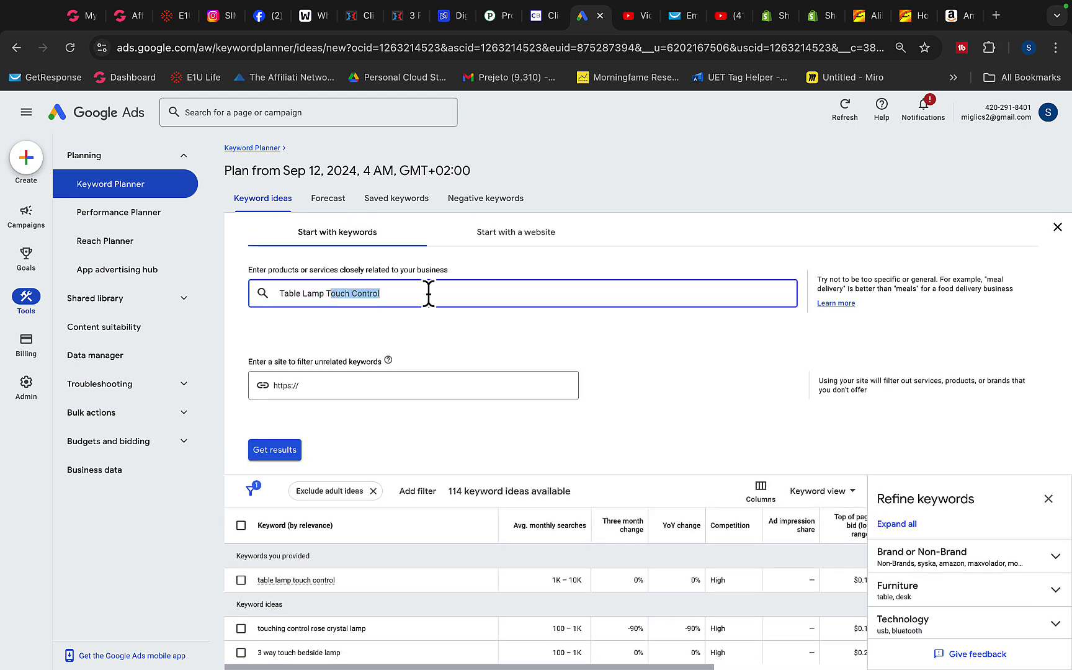
{"action": "key", "text": "Return"}
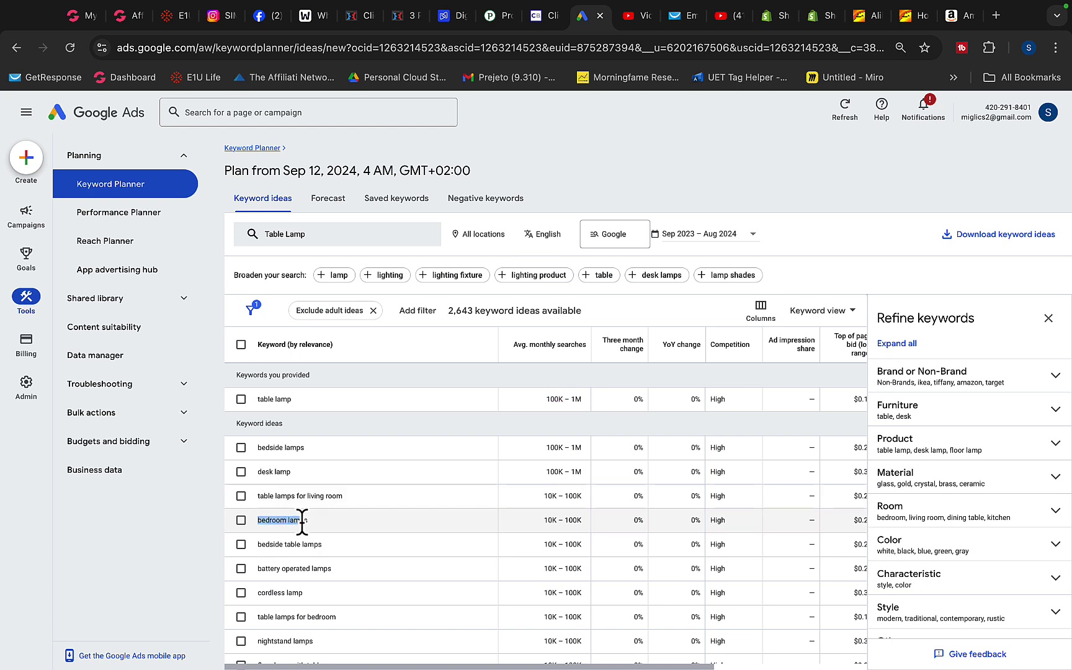
{"action": "scroll", "coordinate": [497, 534], "scroll_direction": "down", "scroll_amount": 1}
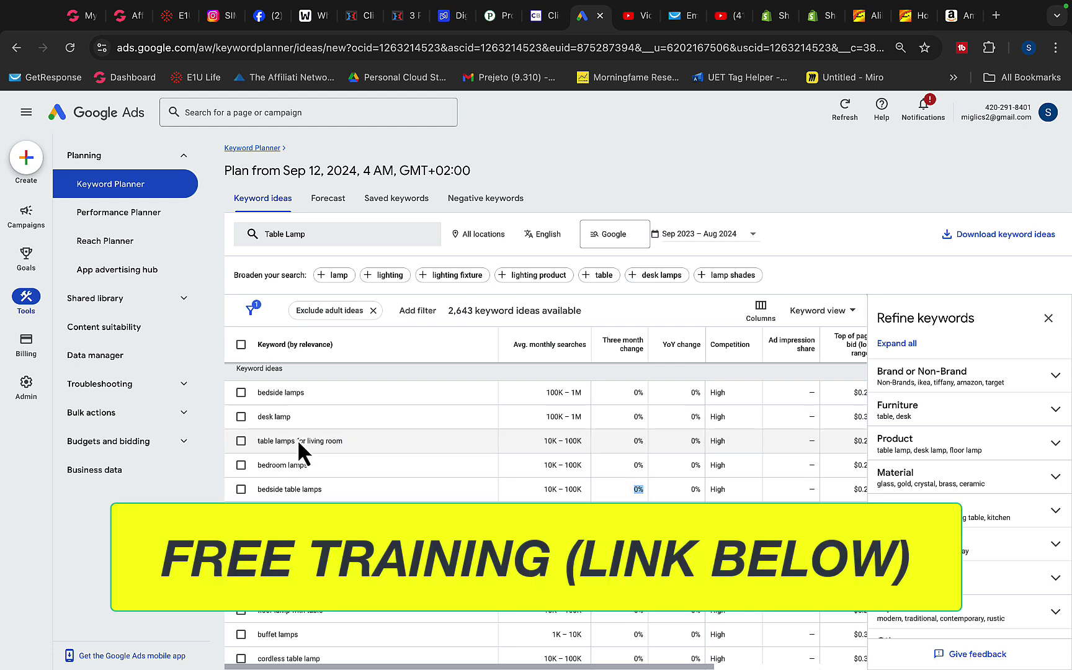
{"action": "scroll", "coordinate": [297, 439], "scroll_direction": "down", "scroll_amount": 5}
{"action": "scroll", "coordinate": [298, 409], "scroll_direction": "down", "scroll_amount": 5}
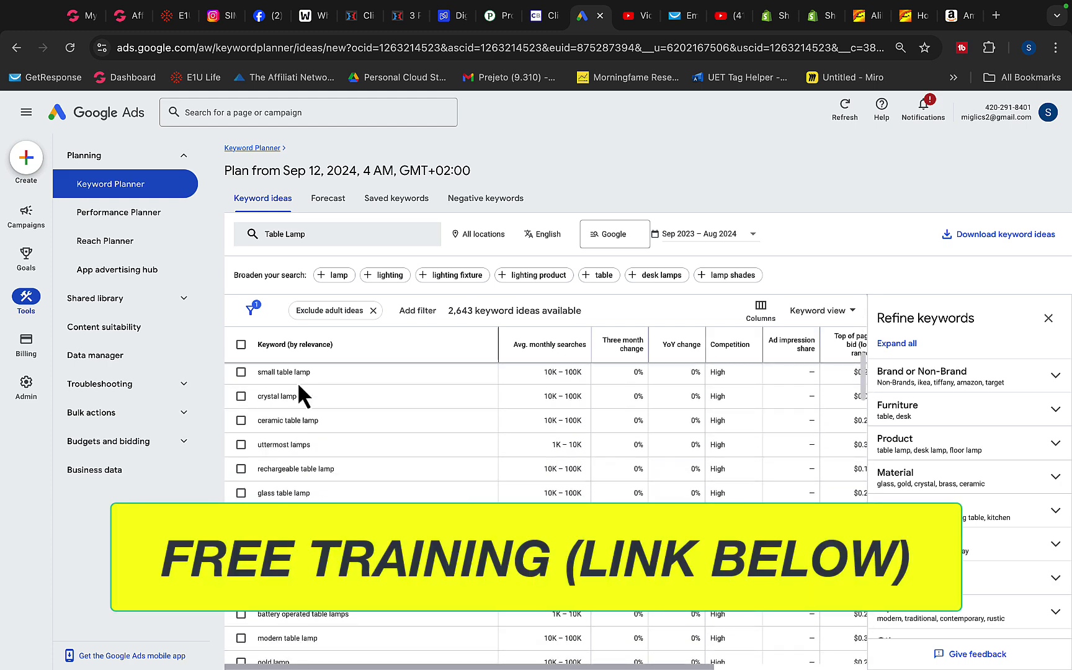
{"action": "scroll", "coordinate": [546, 434], "scroll_direction": "down", "scroll_amount": 8}
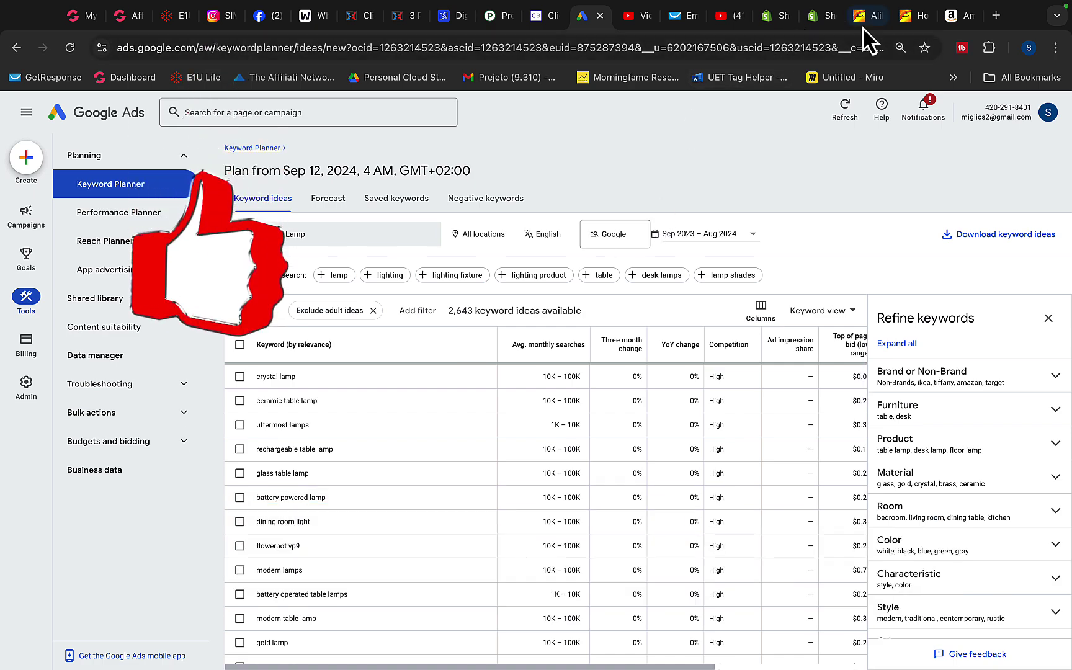
Step: Switch to the Alibaba table lamps search results and browse the listed products
{"action": "left_click", "coordinate": [863, 25]}
{"action": "scroll", "coordinate": [466, 292], "scroll_direction": "down", "scroll_amount": 10}
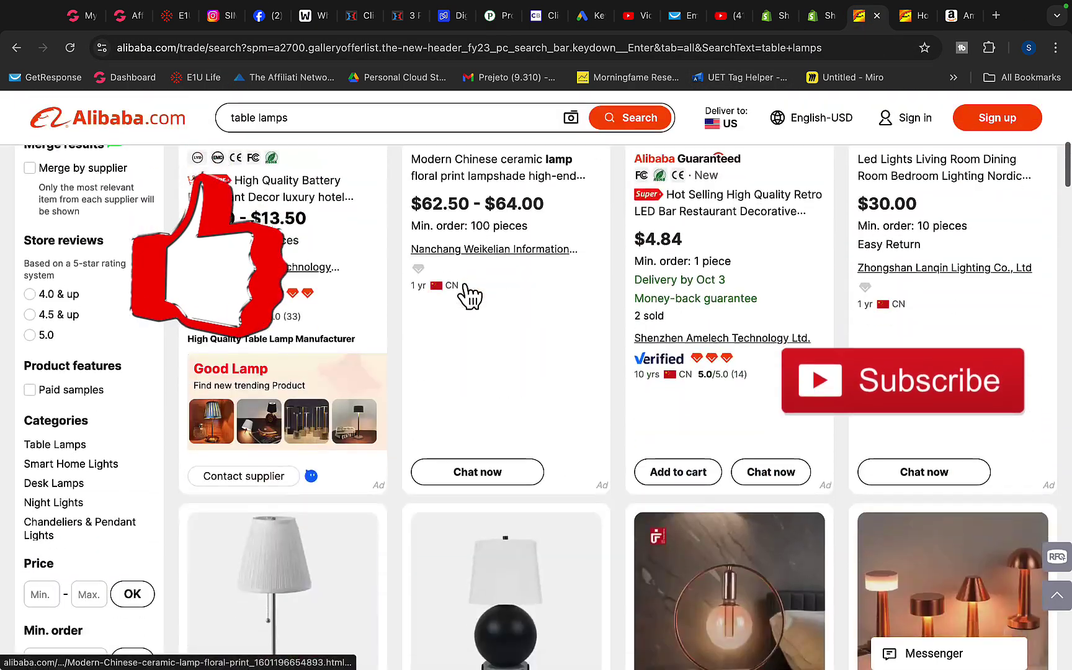
{"action": "scroll", "coordinate": [470, 297], "scroll_direction": "down", "scroll_amount": 3}
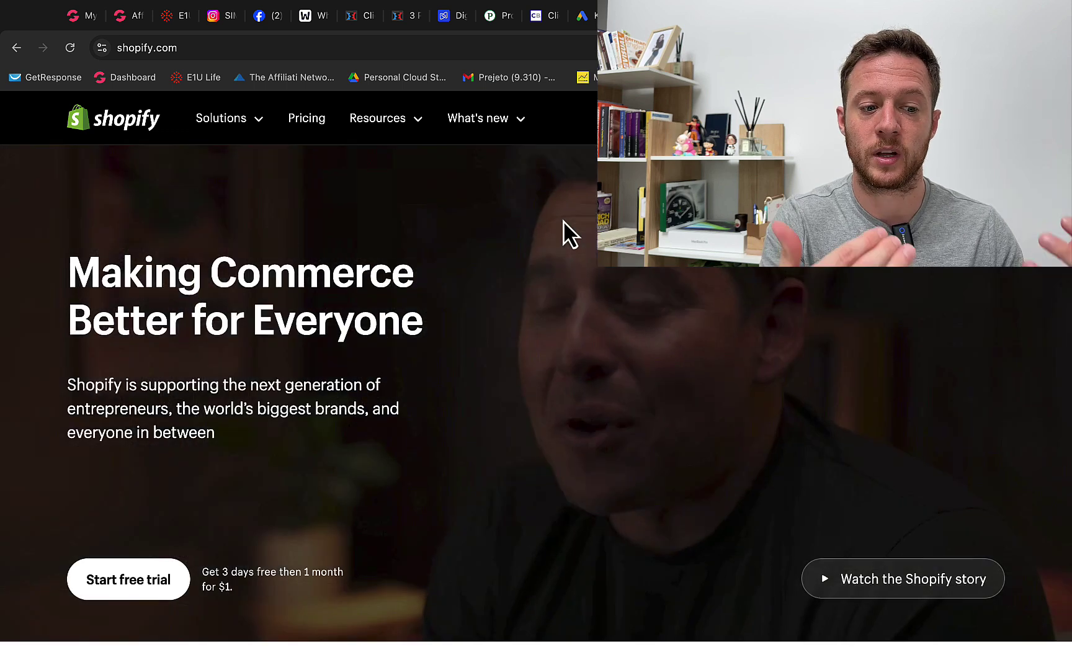
Step: Go back to Google Ads and start a new campaign without a goal's guidance
{"action": "left_click", "coordinate": [583, 13]}
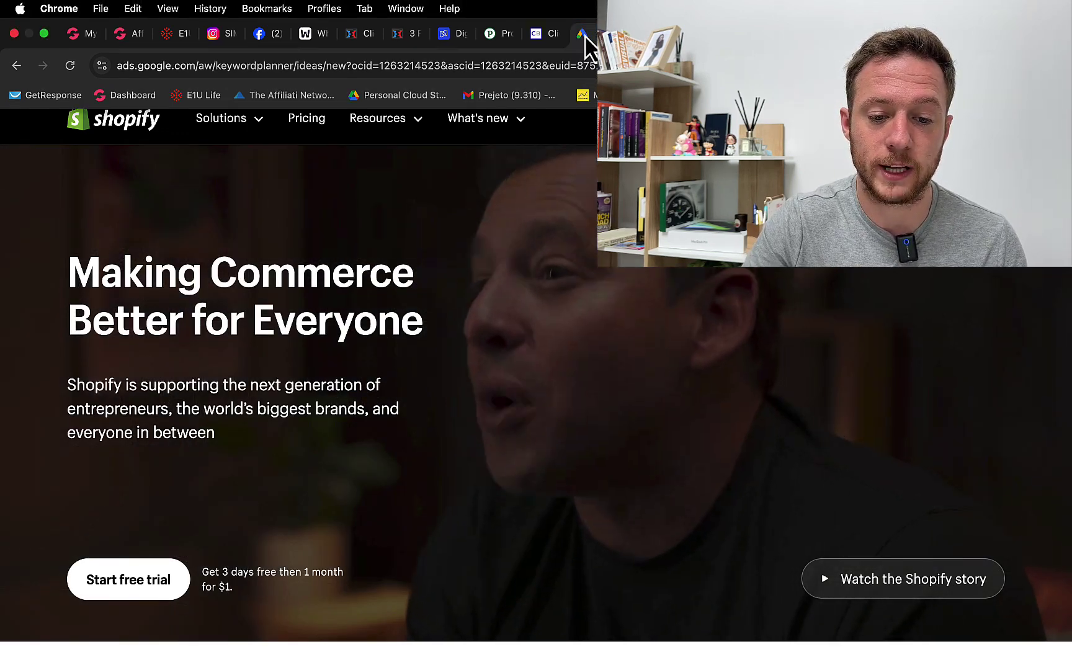
{"action": "scroll", "coordinate": [394, 336], "scroll_direction": "down", "scroll_amount": 3}
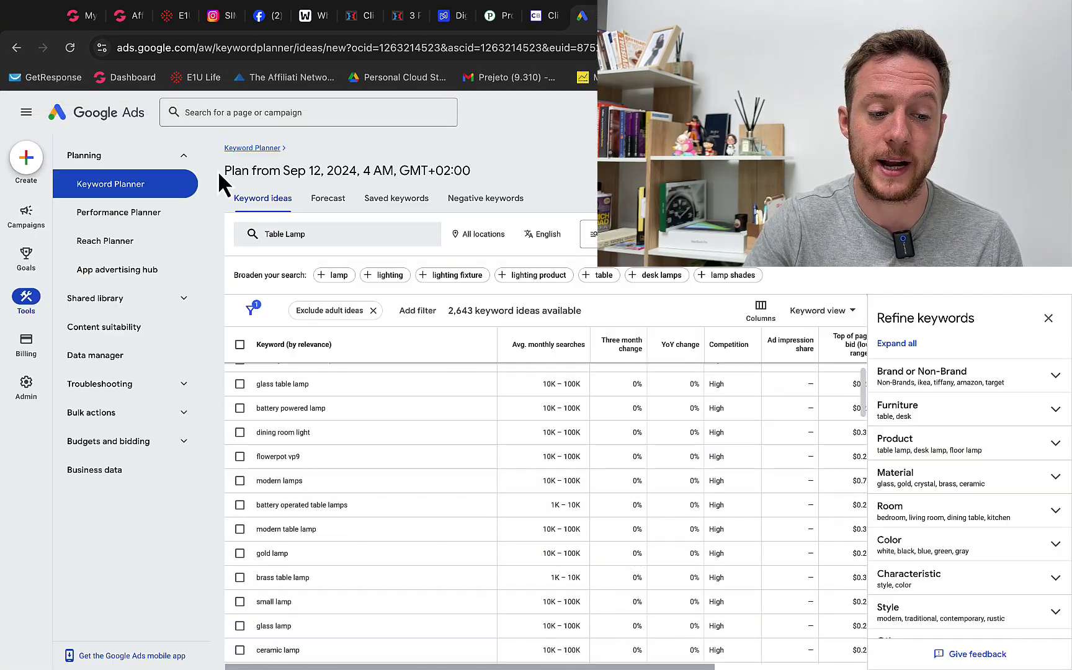
{"action": "left_click", "coordinate": [112, 115]}
{"action": "left_click", "coordinate": [412, 257]}
{"action": "left_click", "coordinate": [419, 267]}
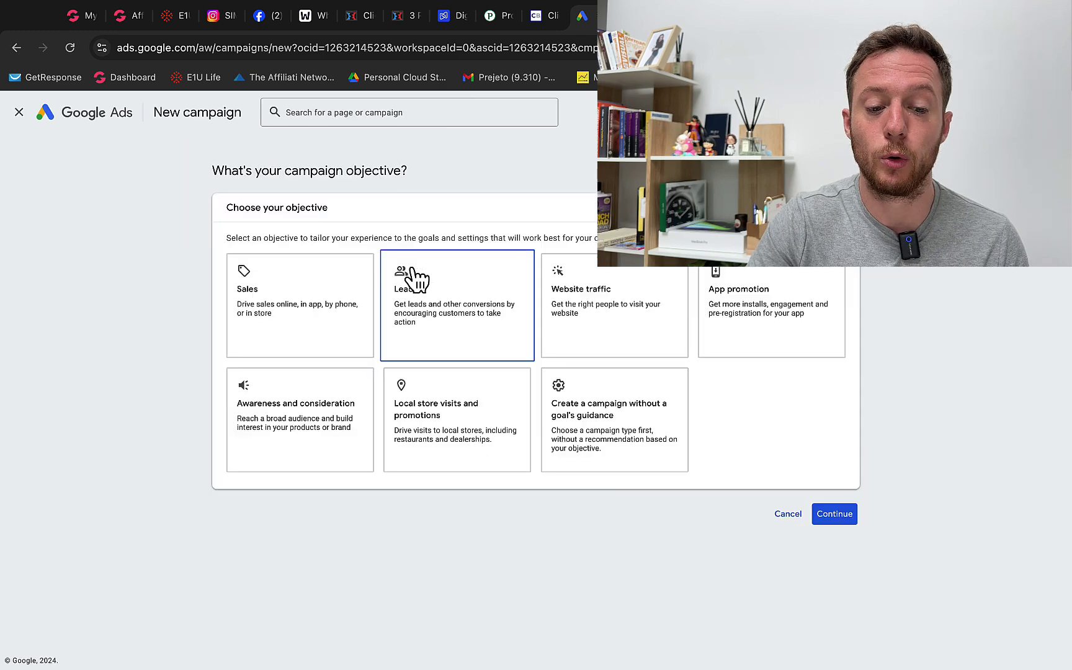
{"action": "left_click", "coordinate": [627, 414]}
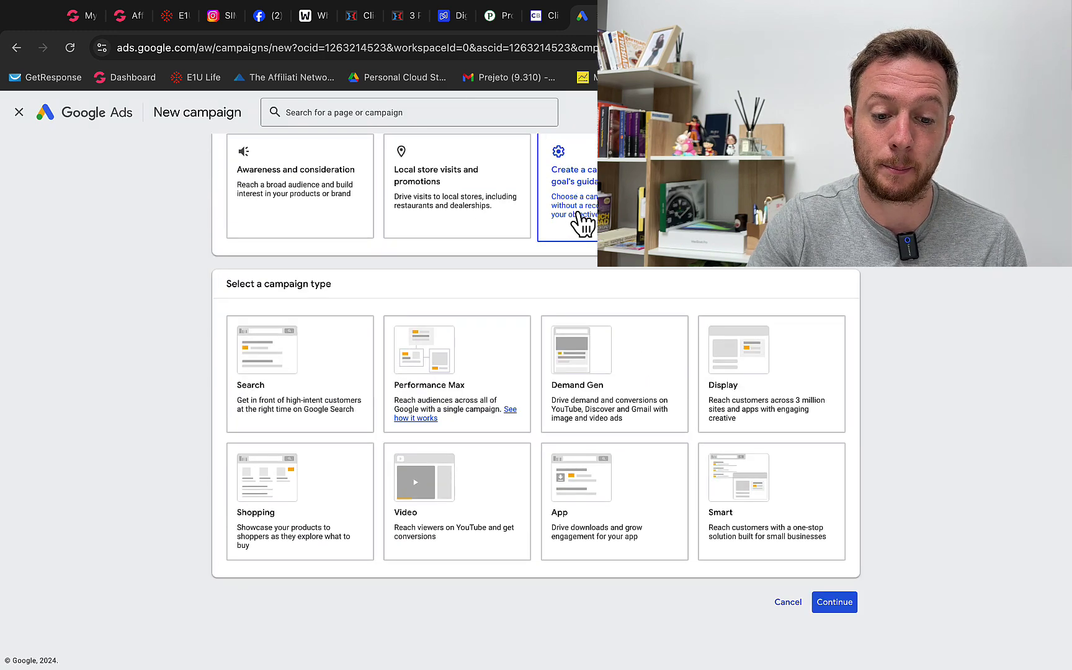
Step: Choose the Search campaign type, change it to Video and review the video campaign subtypes
{"action": "left_click", "coordinate": [288, 414]}
{"action": "scroll", "coordinate": [310, 406], "scroll_direction": "down", "scroll_amount": 3}
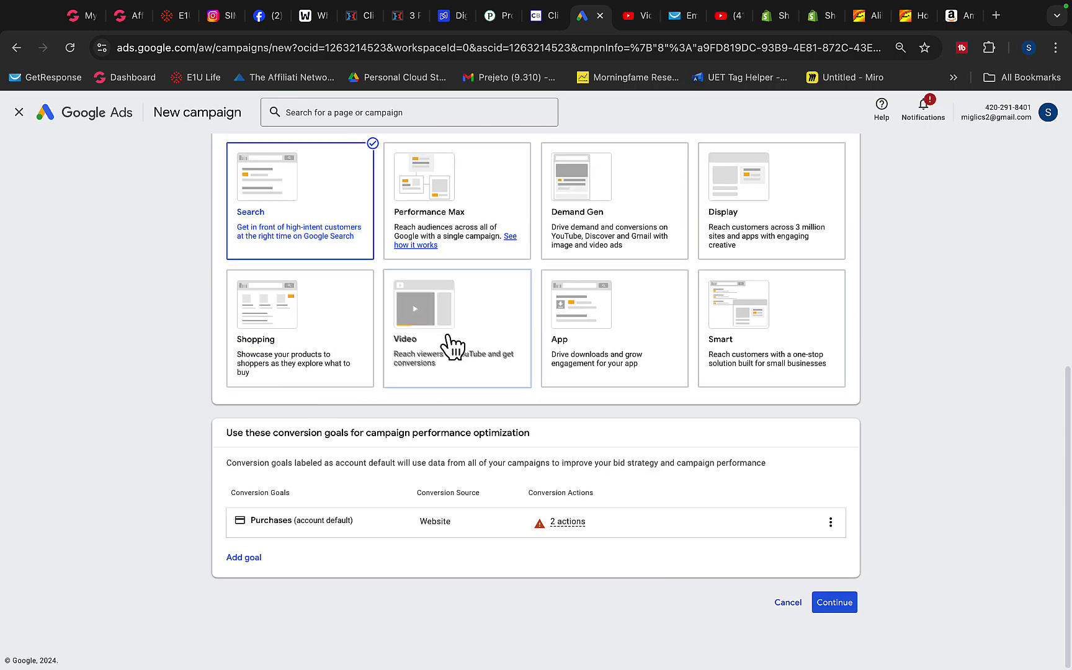
{"action": "left_click", "coordinate": [444, 332]}
{"action": "scroll", "coordinate": [539, 163], "scroll_direction": "down", "scroll_amount": 4}
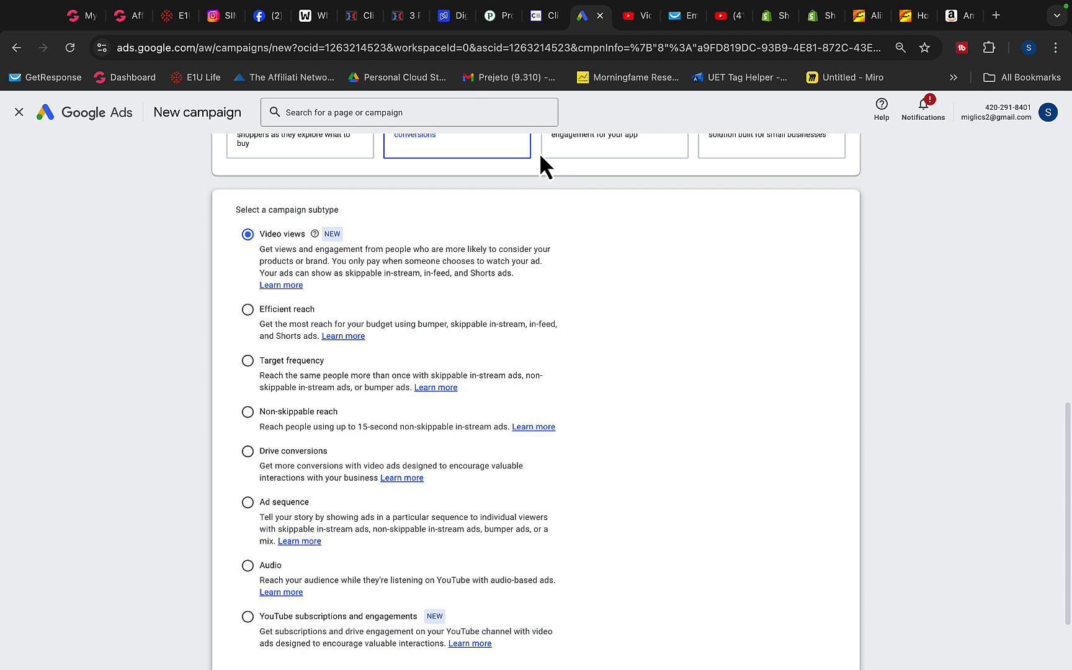
Step: Return to Alibaba and review the table lamps results and the retro LED lamp's product page
{"action": "left_click", "coordinate": [633, 18]}
{"action": "left_click", "coordinate": [863, 18]}
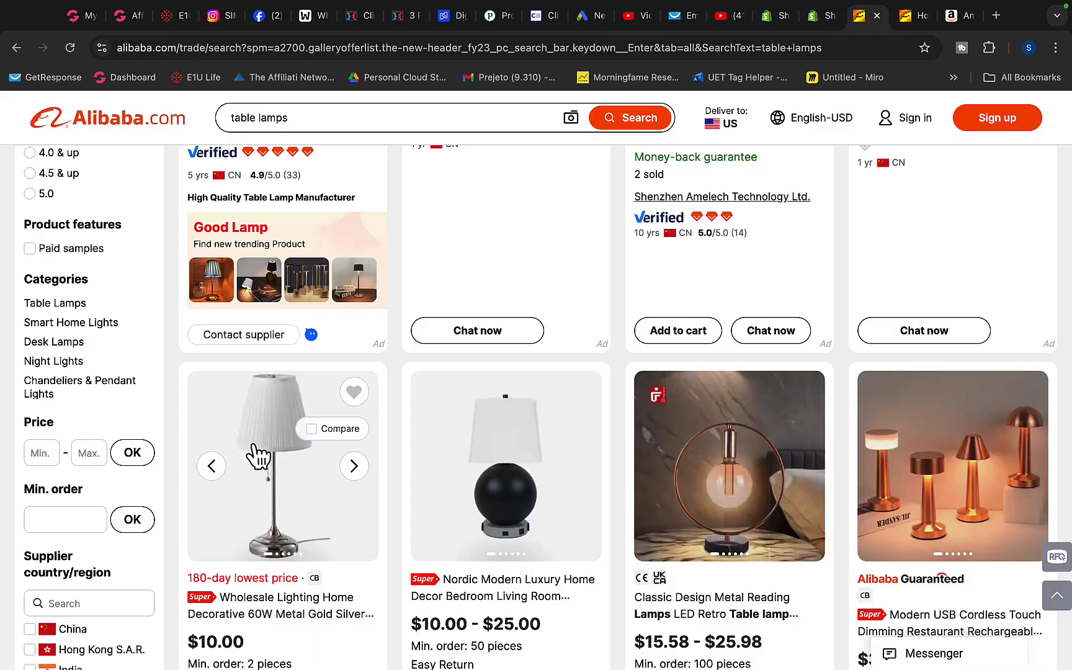
{"action": "left_click", "coordinate": [914, 19]}
{"action": "scroll", "coordinate": [249, 600], "scroll_direction": "down", "scroll_amount": 3}
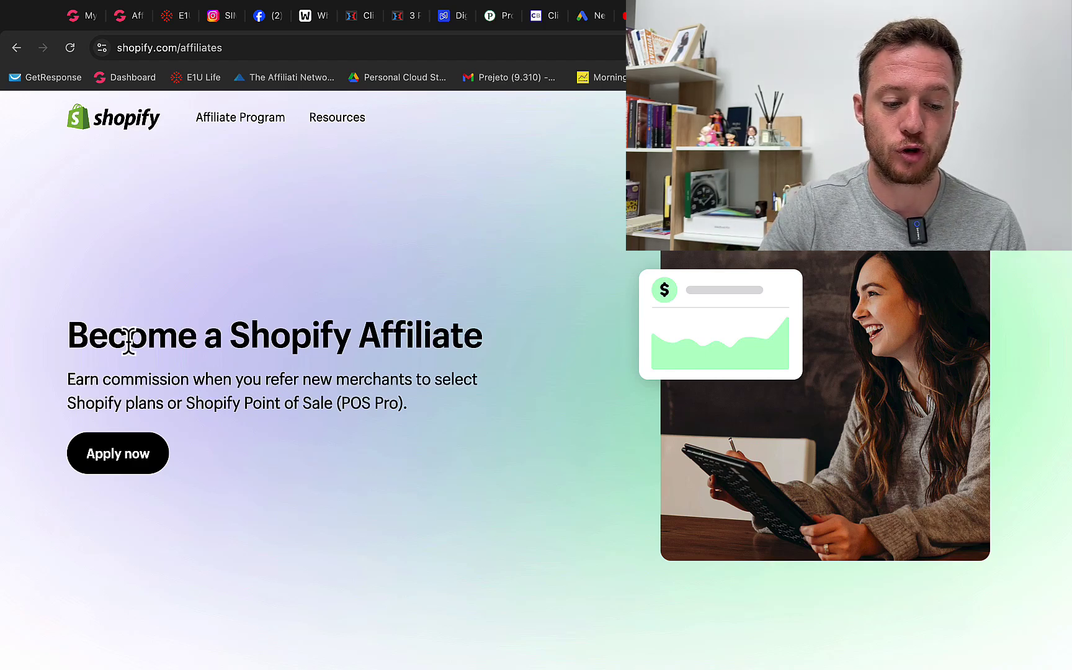
Step: Highlight the "Become a Shopify Affiliate" heading and read through the affiliate program page
{"action": "left_click_drag", "start_coordinate": [90, 338], "coordinate": [439, 338]}
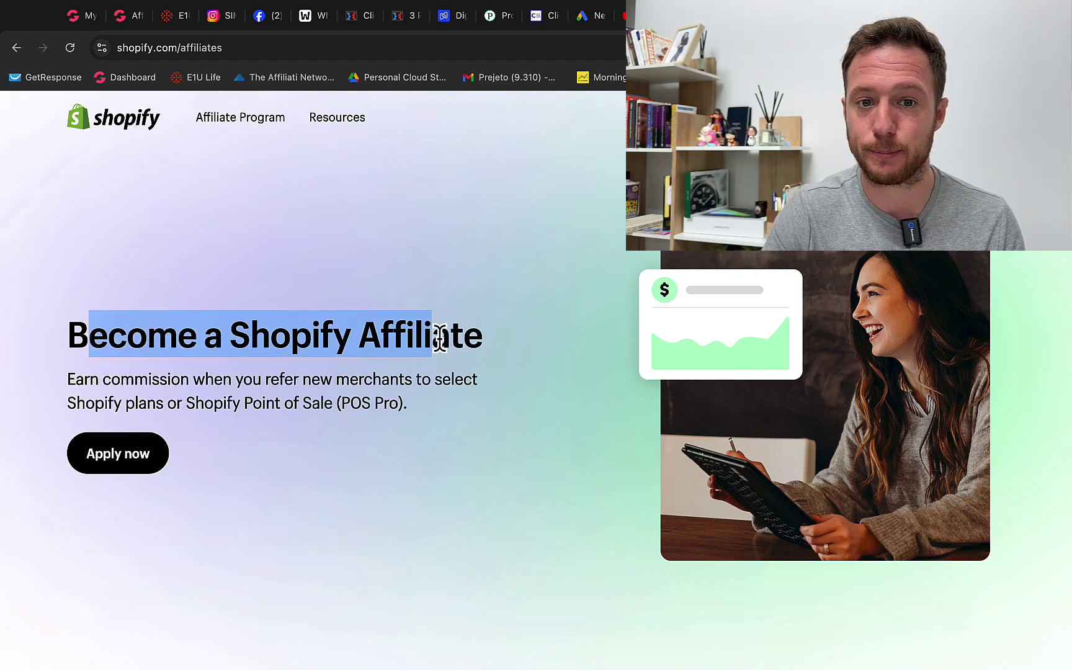
{"action": "scroll", "coordinate": [440, 338], "scroll_direction": "down", "scroll_amount": 10}
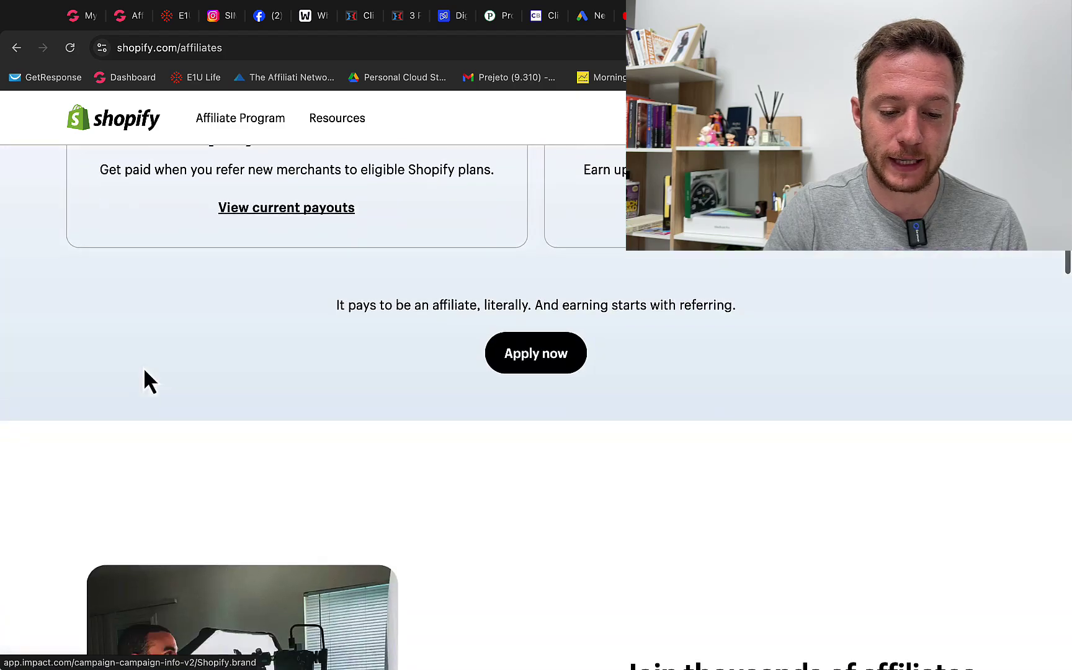
{"action": "scroll", "coordinate": [143, 368], "scroll_direction": "down", "scroll_amount": 20}
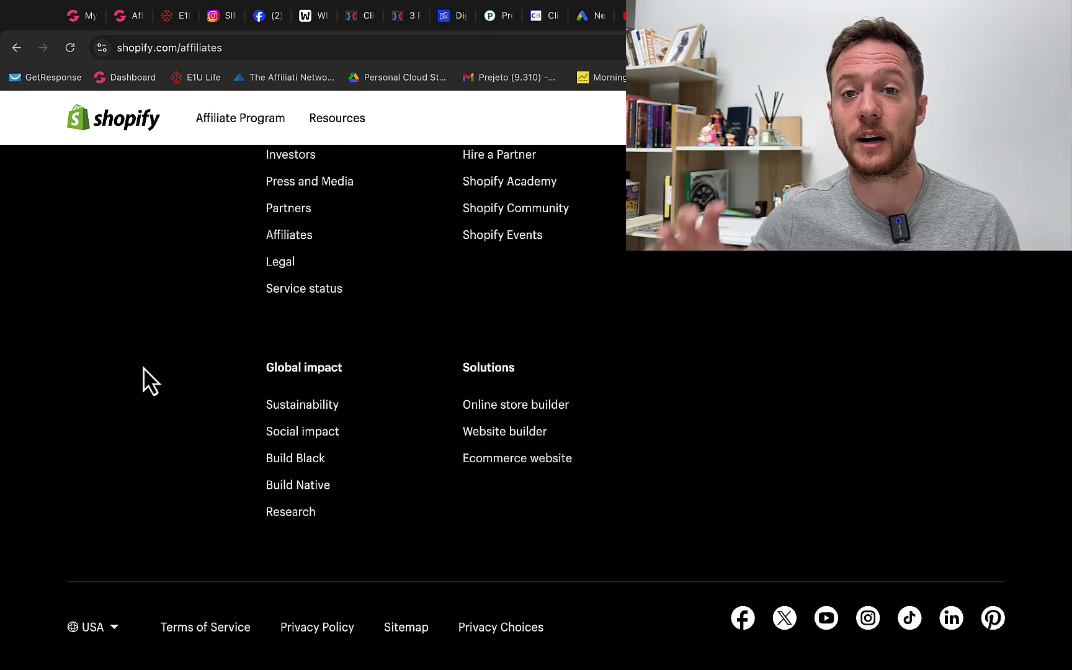
{"action": "scroll", "coordinate": [479, 515], "scroll_direction": "up", "scroll_amount": 10}
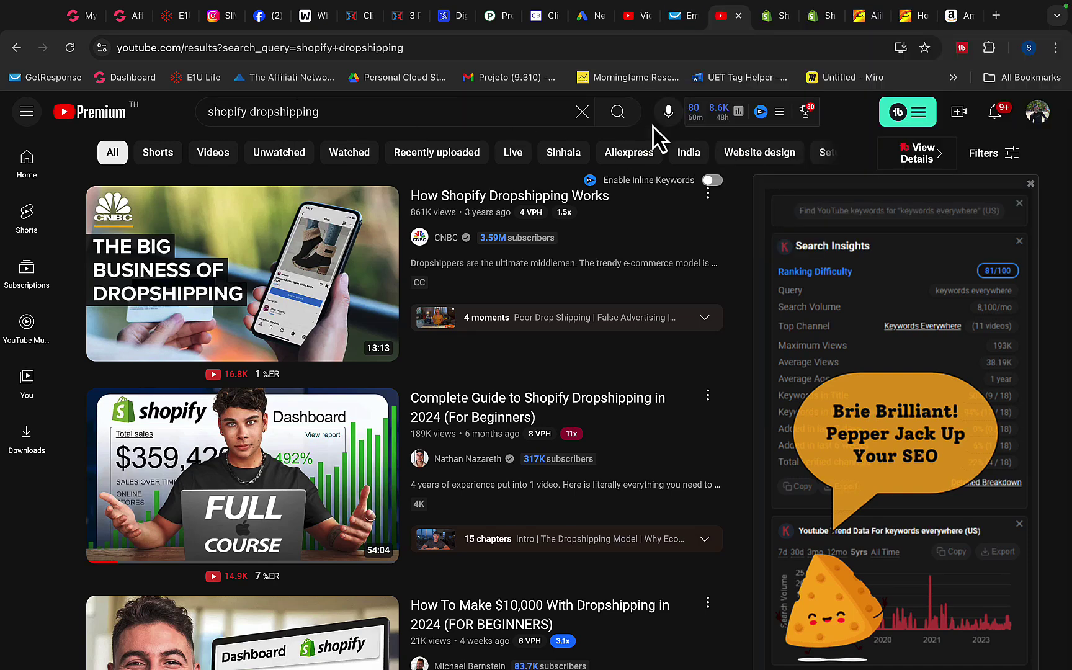
Step: Search for "shopify" in vidIQ's Keyword Inspector on YouTube and examine the related keywords with their search volume and competition
{"action": "left_click", "coordinate": [785, 119]}
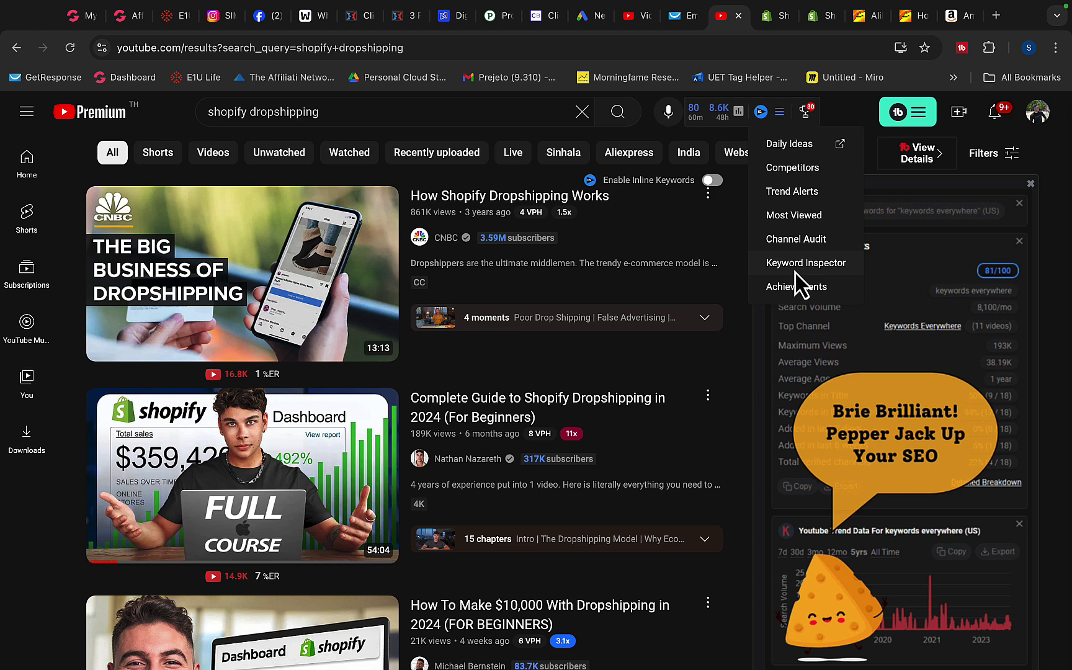
{"action": "left_click", "coordinate": [796, 266]}
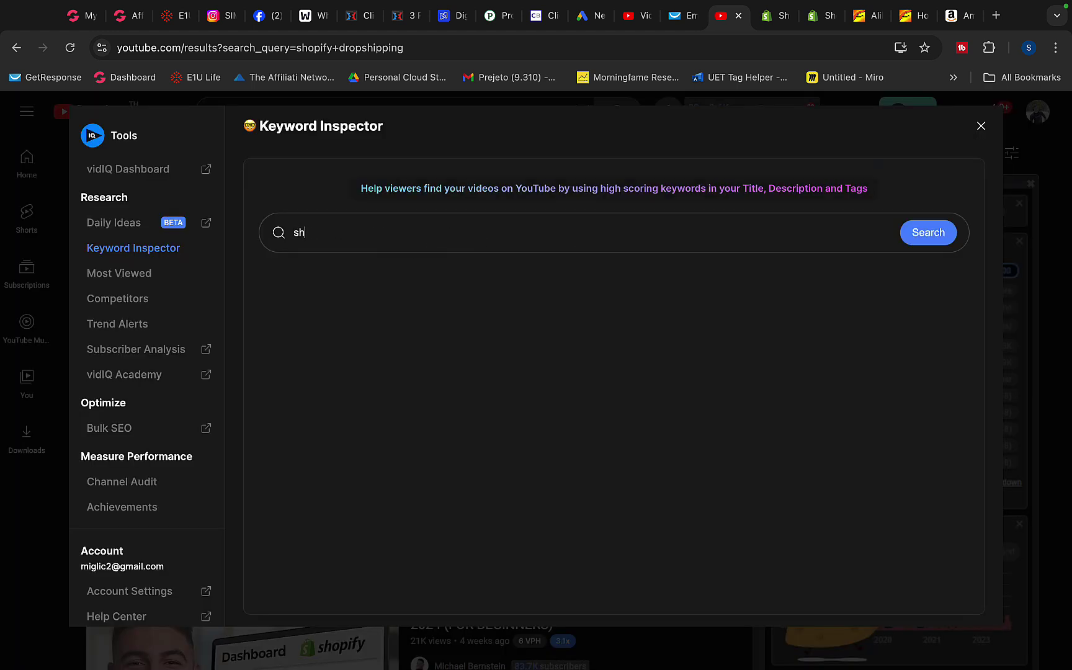
{"action": "type", "text": "shopify"}
{"action": "key", "text": "Return"}
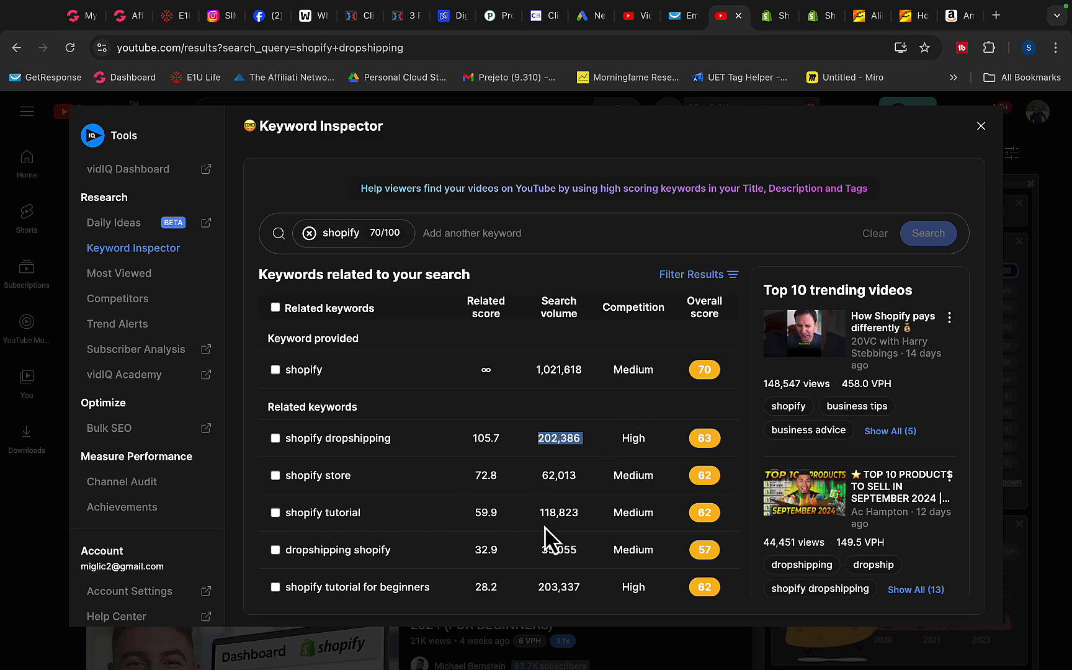
{"action": "scroll", "coordinate": [382, 533], "scroll_direction": "down", "scroll_amount": 3}
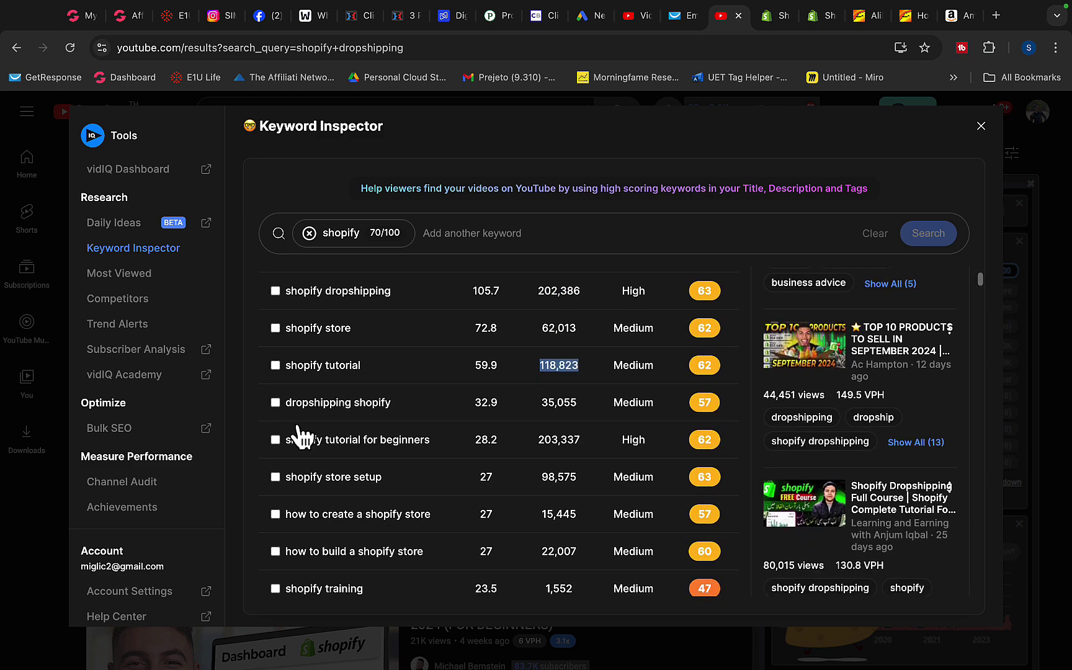
Step: Replace "shopify" with "ecommerce" in the Keyword Inspector search and examine the related keywords with their volume and competition
{"action": "scroll", "coordinate": [540, 461], "scroll_direction": "down", "scroll_amount": 2}
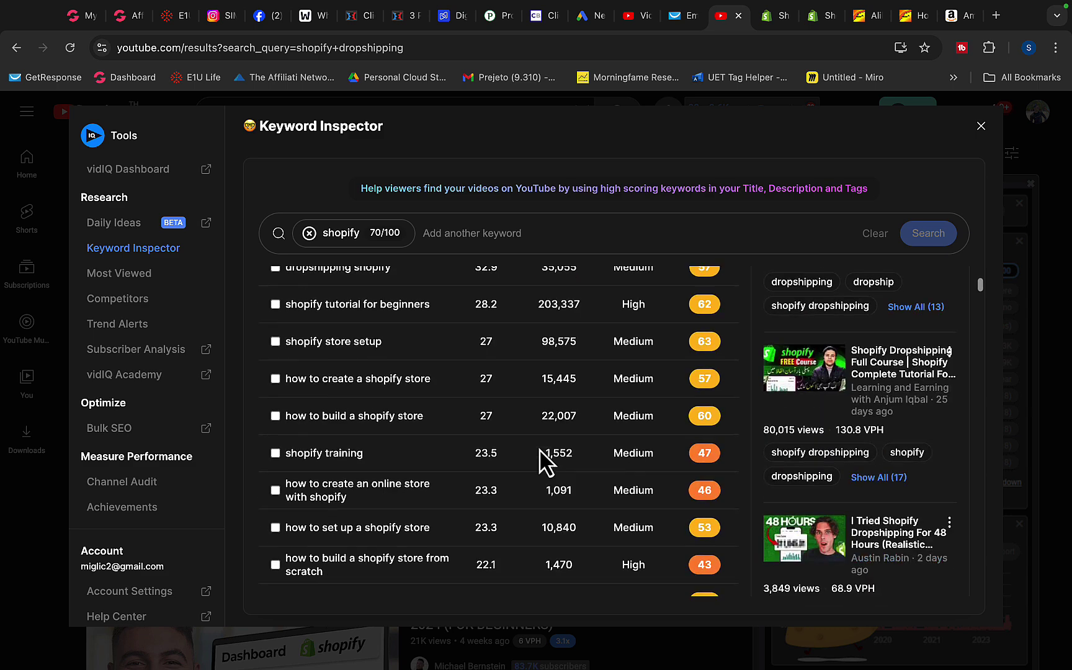
{"action": "scroll", "coordinate": [490, 373], "scroll_direction": "up", "scroll_amount": 5}
{"action": "left_click", "coordinate": [310, 234]}
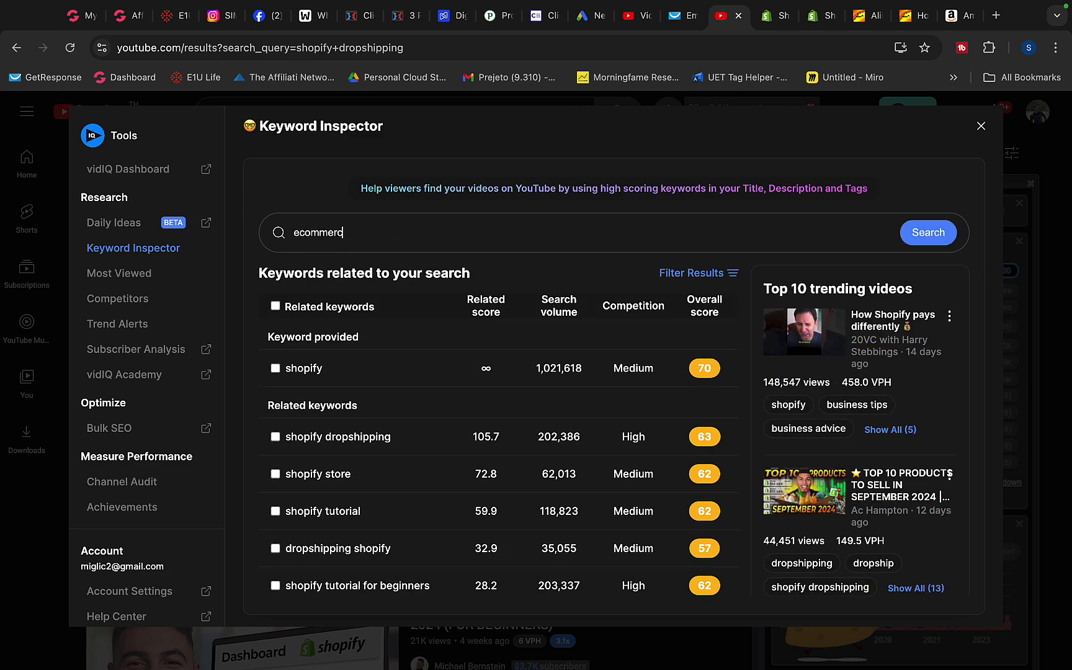
{"action": "type", "text": "ecommerce\\"}
{"action": "key", "text": "Return"}
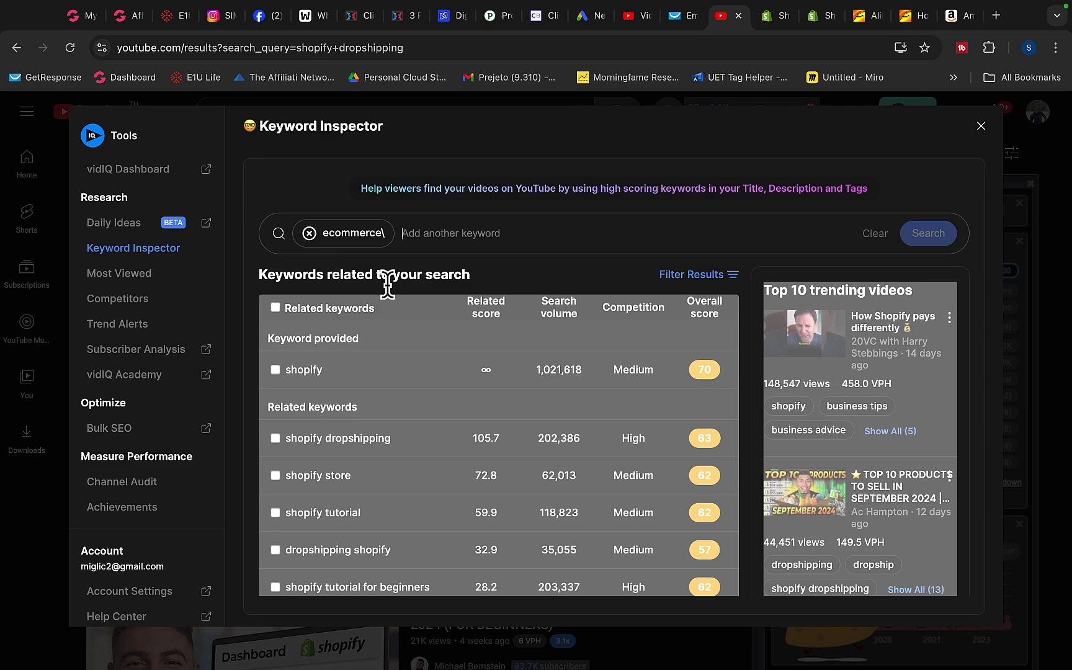
{"action": "left_click", "coordinate": [394, 234]}
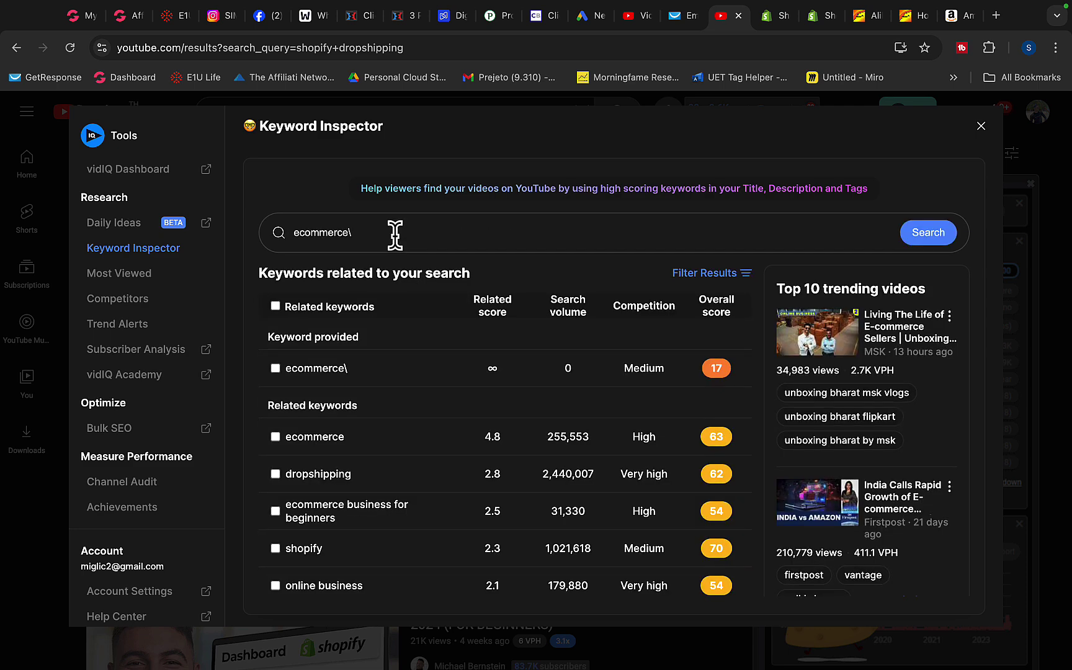
{"action": "key", "text": "Return"}
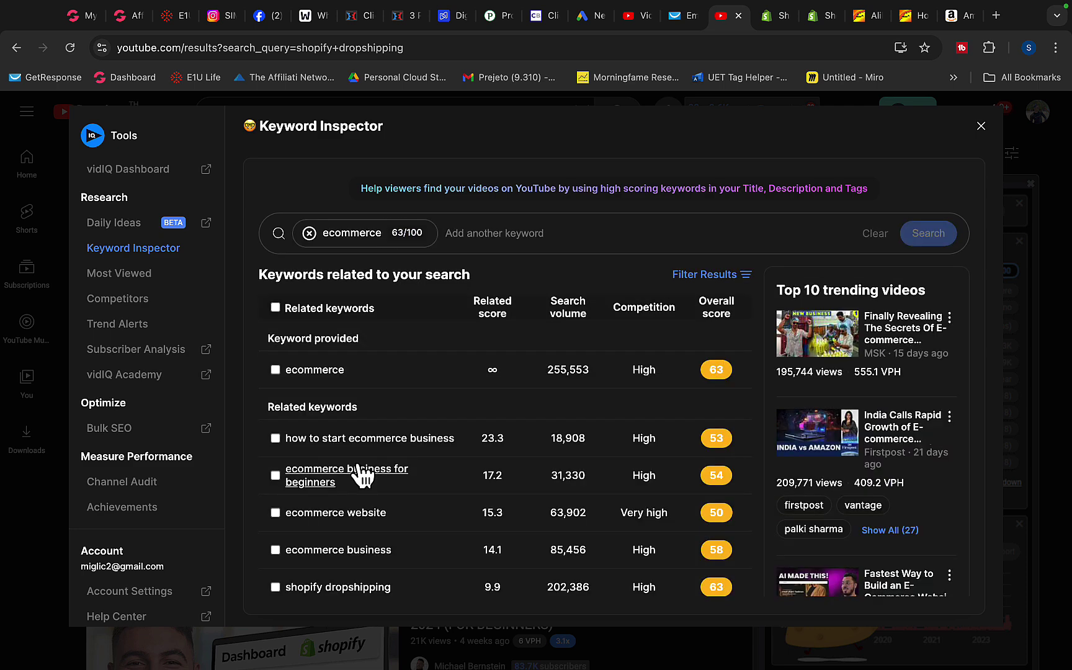
{"action": "scroll", "coordinate": [332, 506], "scroll_direction": "down", "scroll_amount": 1}
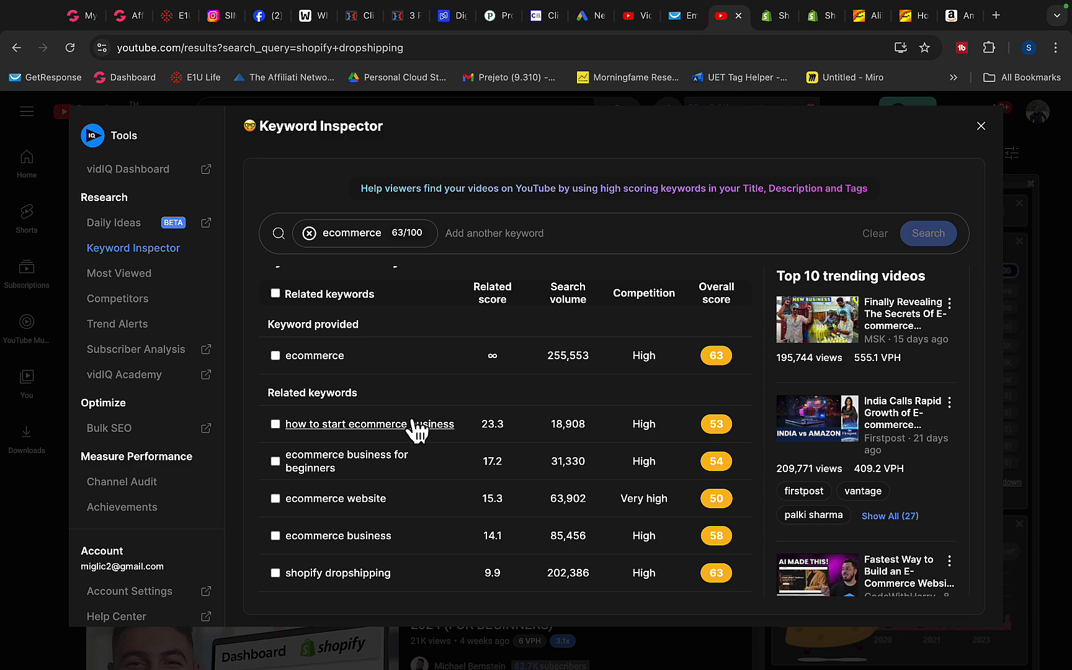
{"action": "scroll", "coordinate": [373, 357], "scroll_direction": "down", "scroll_amount": 5}
{"action": "scroll", "coordinate": [299, 355], "scroll_direction": "up", "scroll_amount": 3}
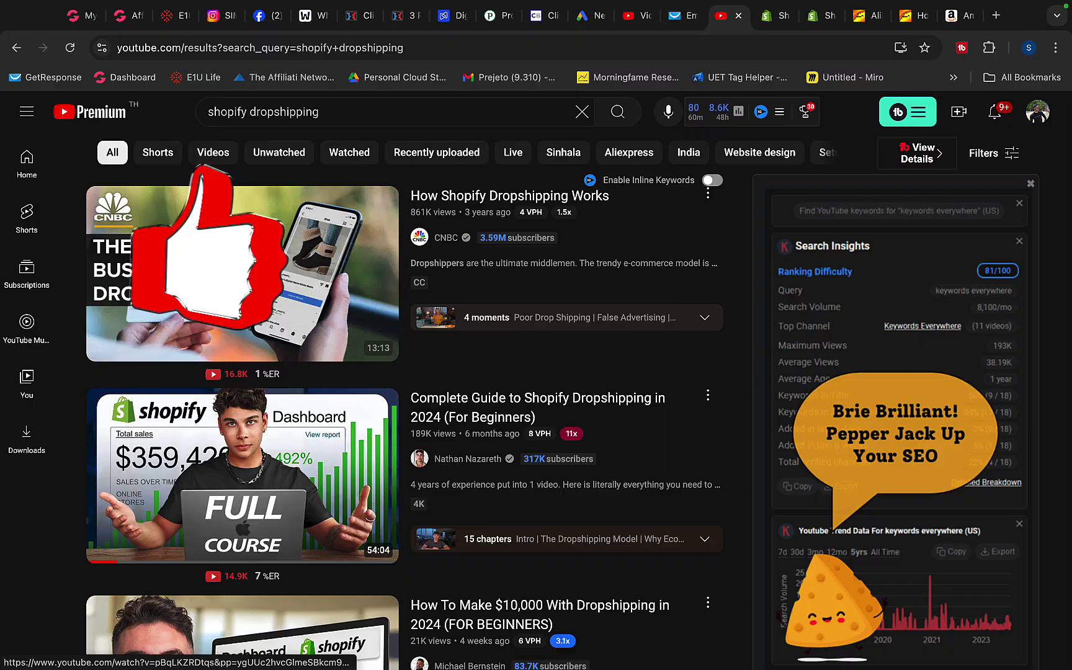
Step: Look through the YouTube search results for "shopify dropshipping", comparing the videos' views and the vidIQ search statistics
{"action": "scroll", "coordinate": [404, 373], "scroll_direction": "down", "scroll_amount": 12}
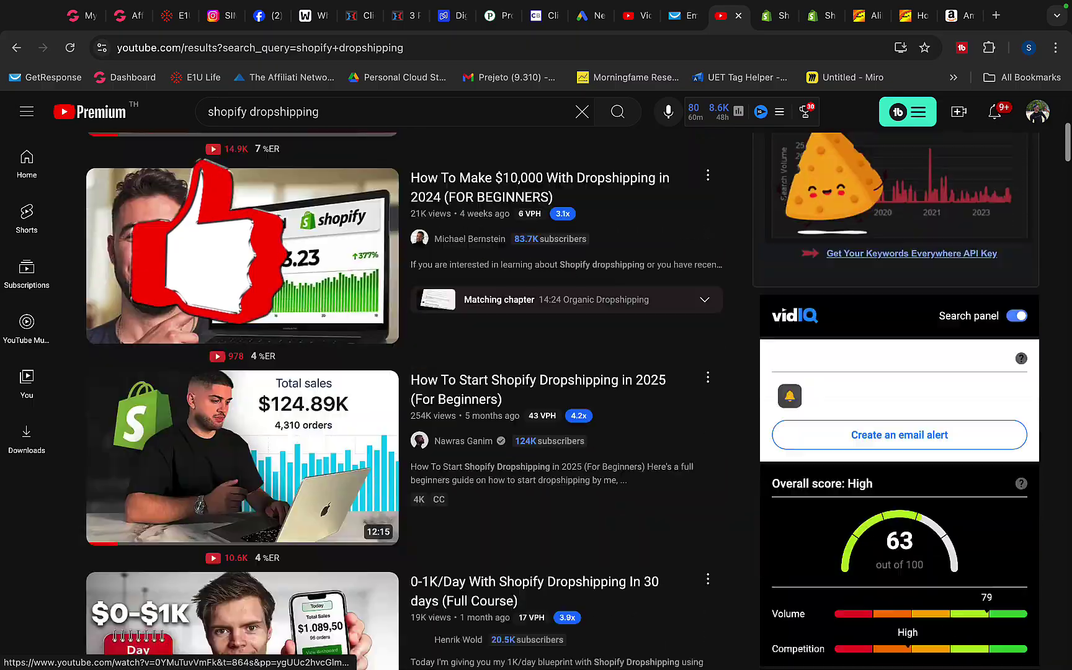
{"action": "scroll", "coordinate": [242, 447], "scroll_direction": "down", "scroll_amount": 1}
{"action": "scroll", "coordinate": [238, 288], "scroll_direction": "down", "scroll_amount": 15}
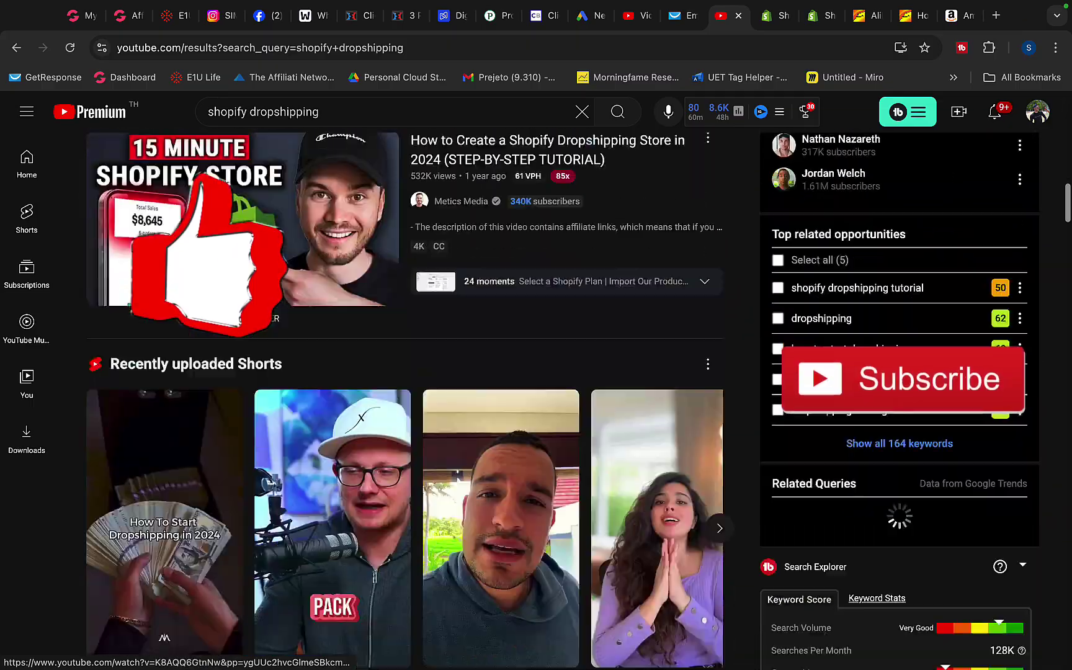
{"action": "scroll", "coordinate": [236, 288], "scroll_direction": "down", "scroll_amount": 6}
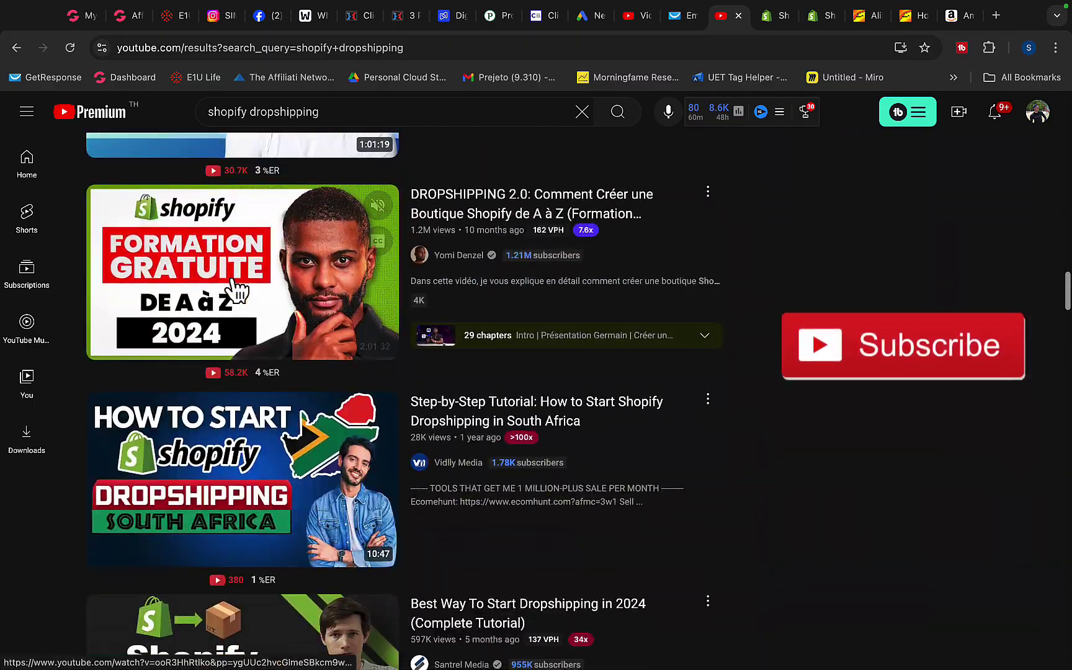
{"action": "scroll", "coordinate": [235, 288], "scroll_direction": "up", "scroll_amount": 15}
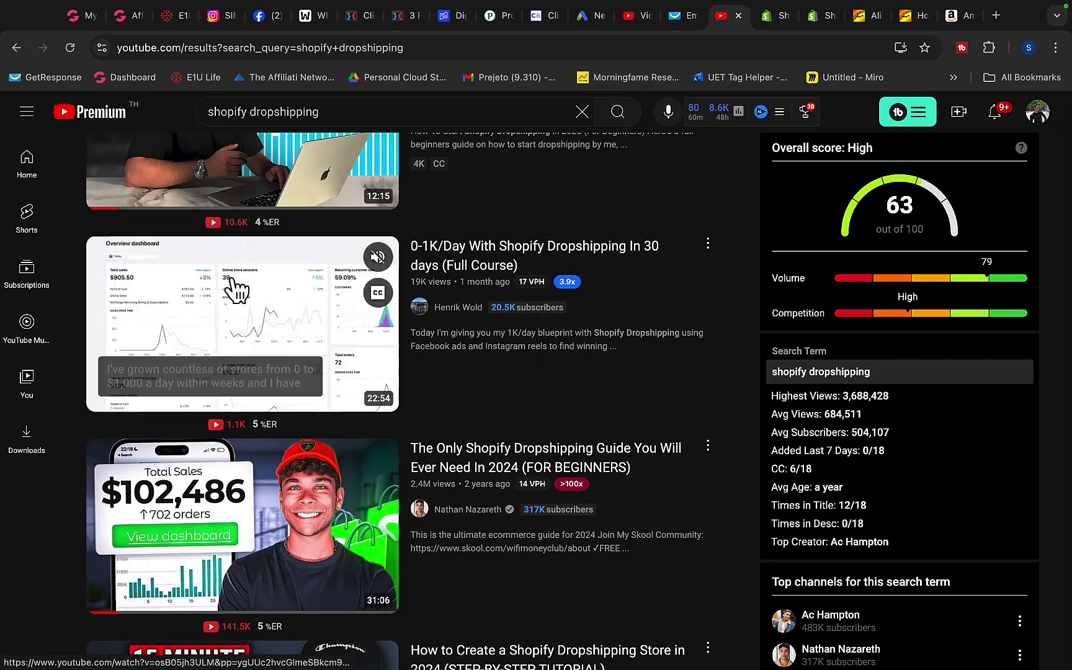
{"action": "scroll", "coordinate": [237, 289], "scroll_direction": "up", "scroll_amount": 10}
{"action": "scroll", "coordinate": [236, 288], "scroll_direction": "up", "scroll_amount": 1}
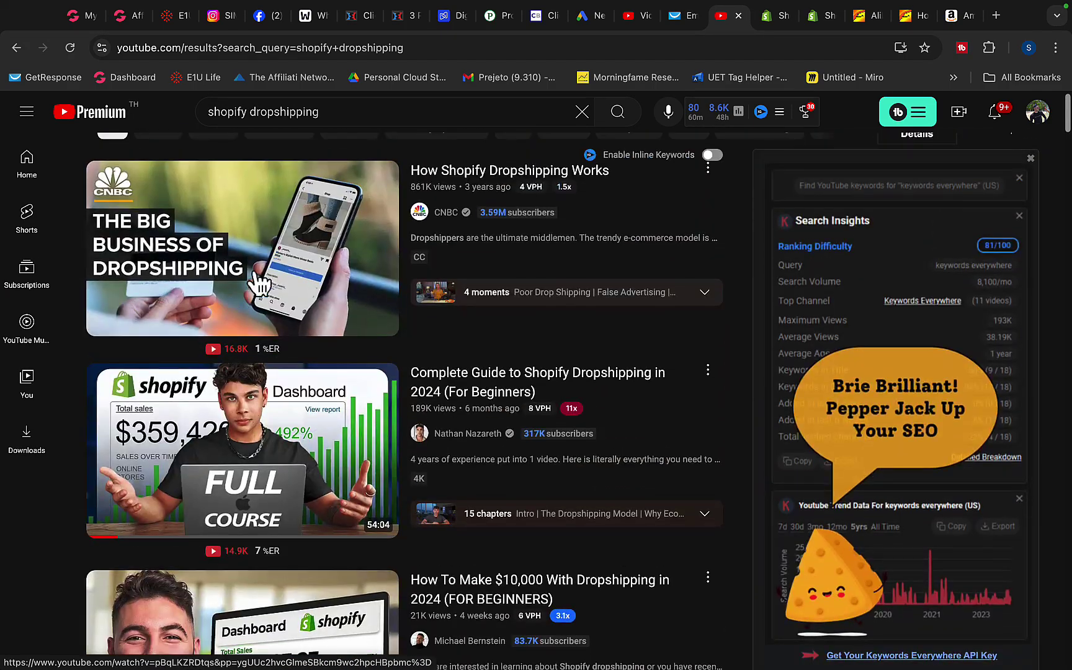
{"action": "scroll", "coordinate": [392, 318], "scroll_direction": "up", "scroll_amount": 1}
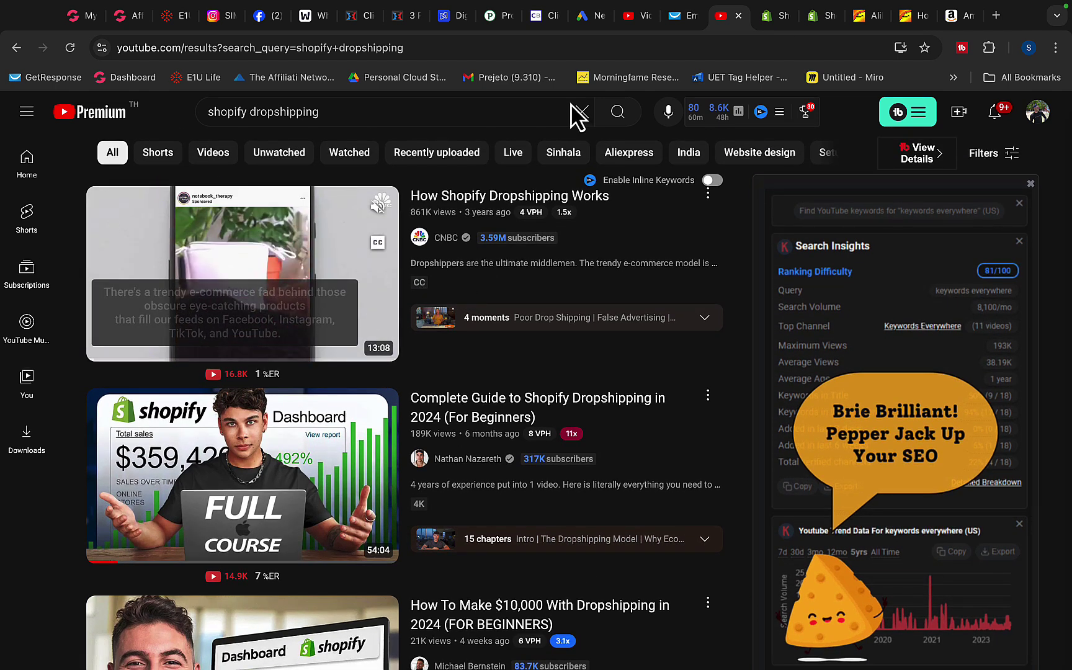
Step: Switch to Google Ads Keyword Planner and start entering a keyword for discovering new keywords
{"action": "left_click", "coordinate": [586, 17]}
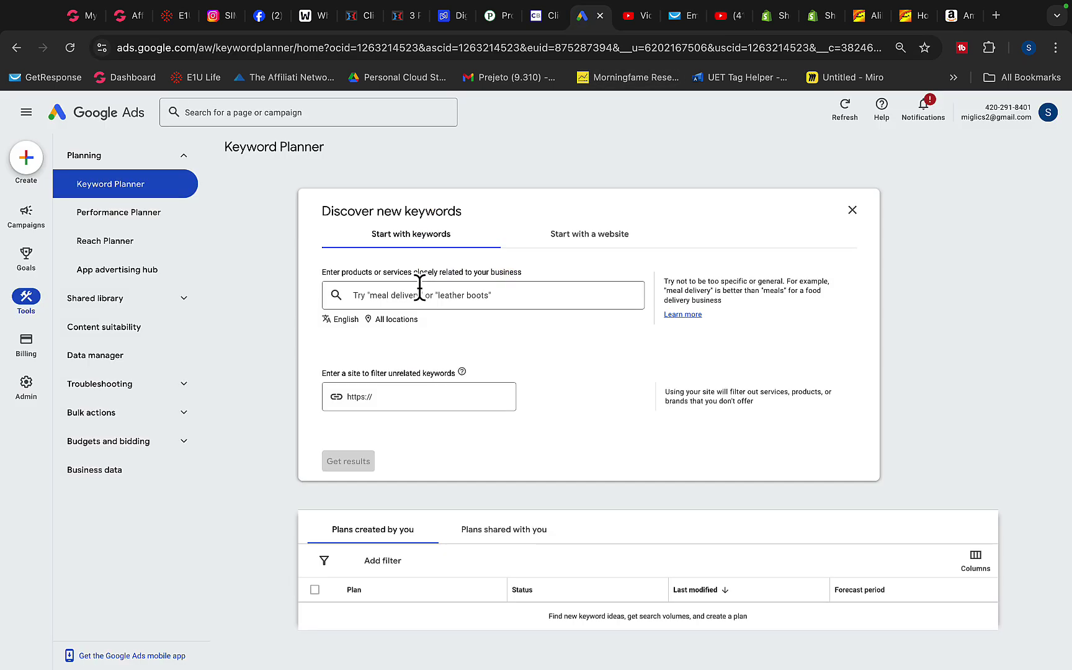
{"action": "left_click", "coordinate": [420, 287]}
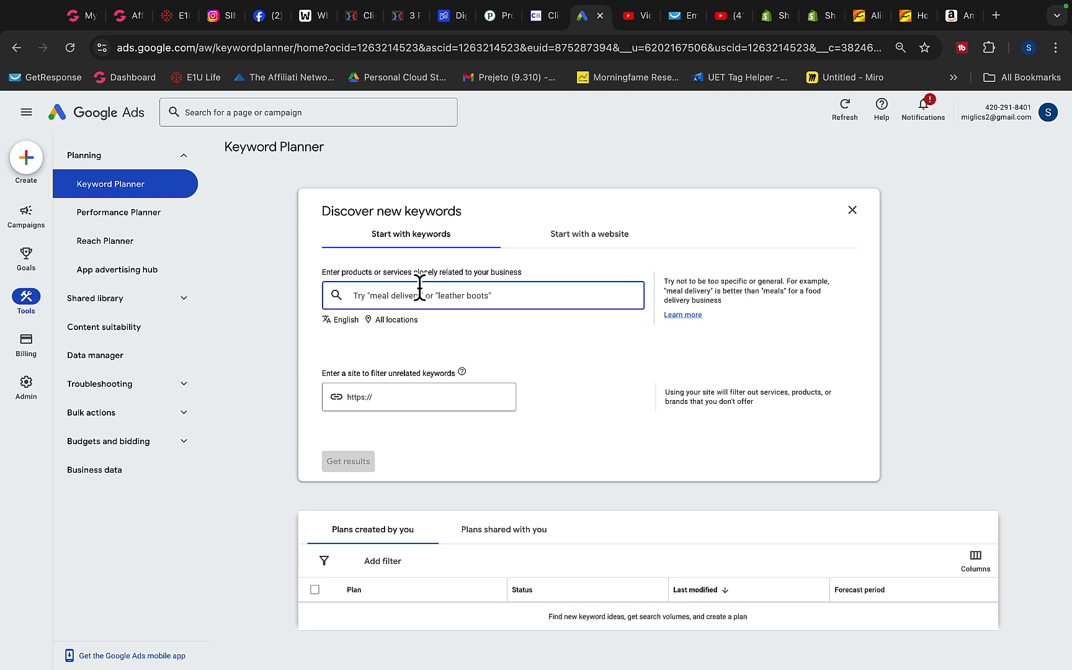
{"action": "type", "text": "sh"}
{"action": "key", "text": "Return"}
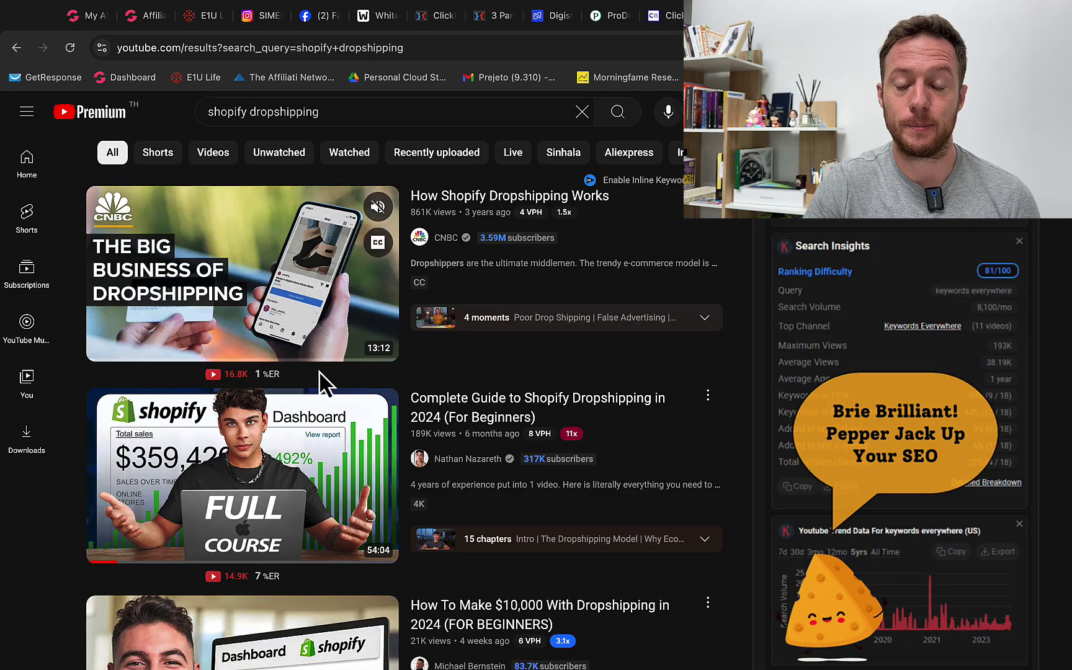
Step: Open the "Complete Guide to Shopify Dropshipping in 2024 (For Beginners)" video from the YouTube results
{"action": "scroll", "coordinate": [318, 371], "scroll_direction": "down", "scroll_amount": 1}
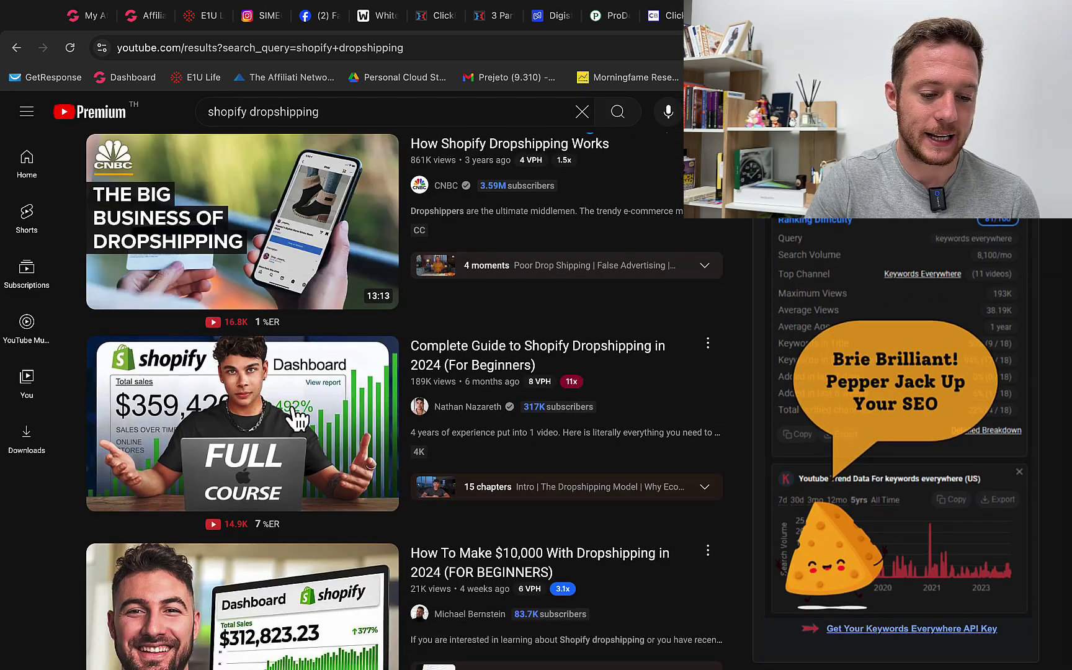
{"action": "left_click", "coordinate": [323, 382]}
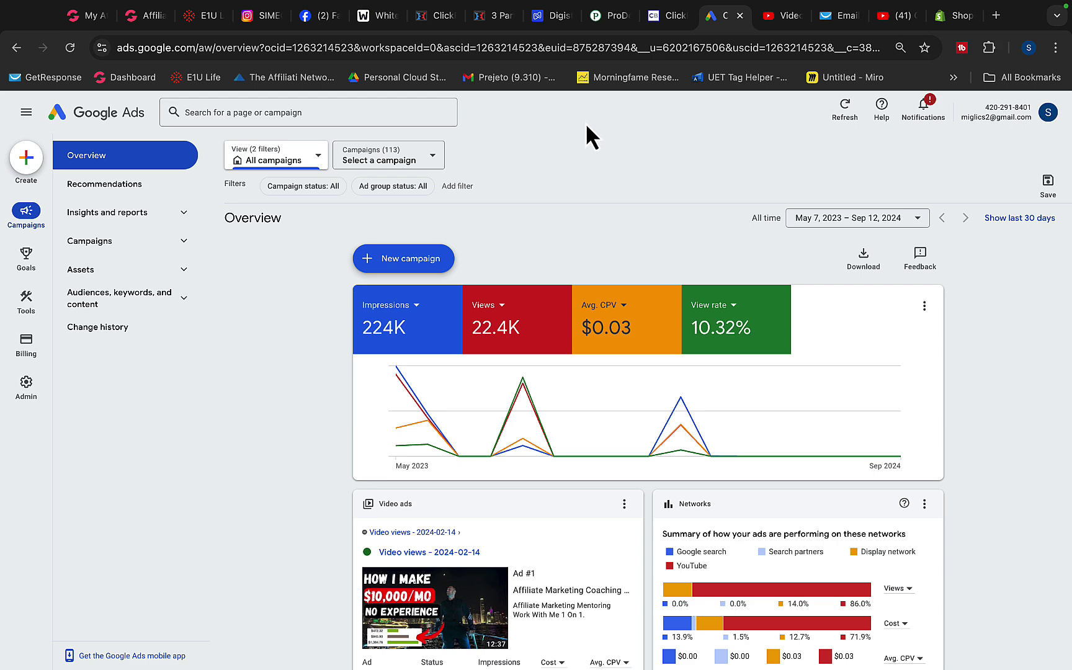
Step: Create a new Google Ads campaign without a goal's guidance, choose the Video type and continue to its settings
{"action": "left_click", "coordinate": [424, 259]}
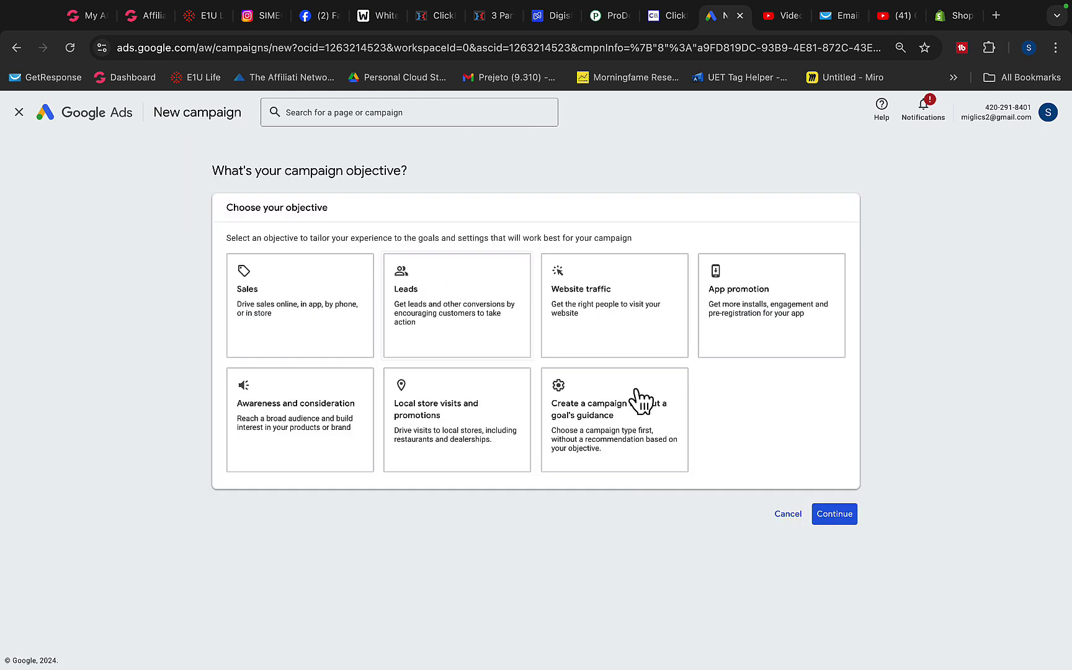
{"action": "left_click", "coordinate": [614, 367]}
{"action": "left_click", "coordinate": [452, 493]}
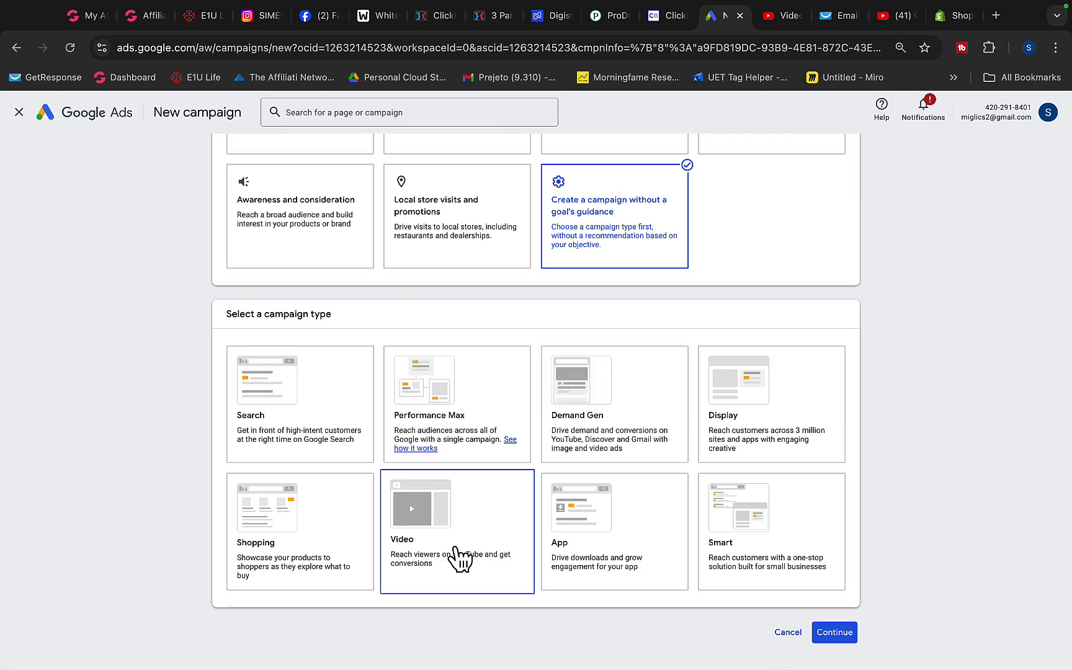
{"action": "scroll", "coordinate": [534, 433], "scroll_direction": "down", "scroll_amount": 8}
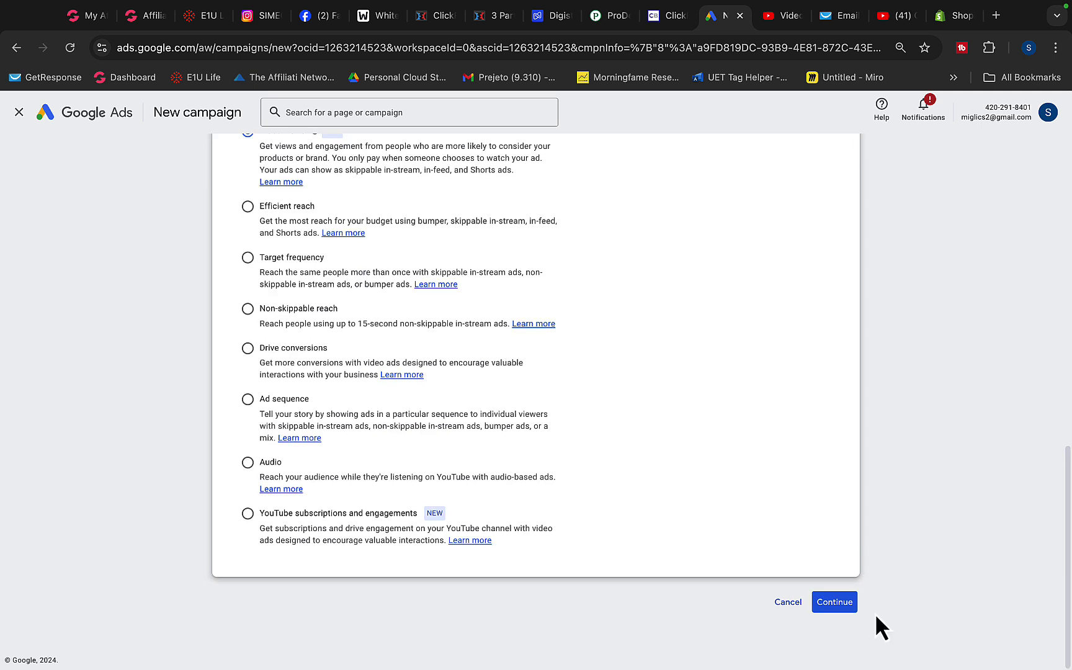
{"action": "left_click", "coordinate": [843, 605]}
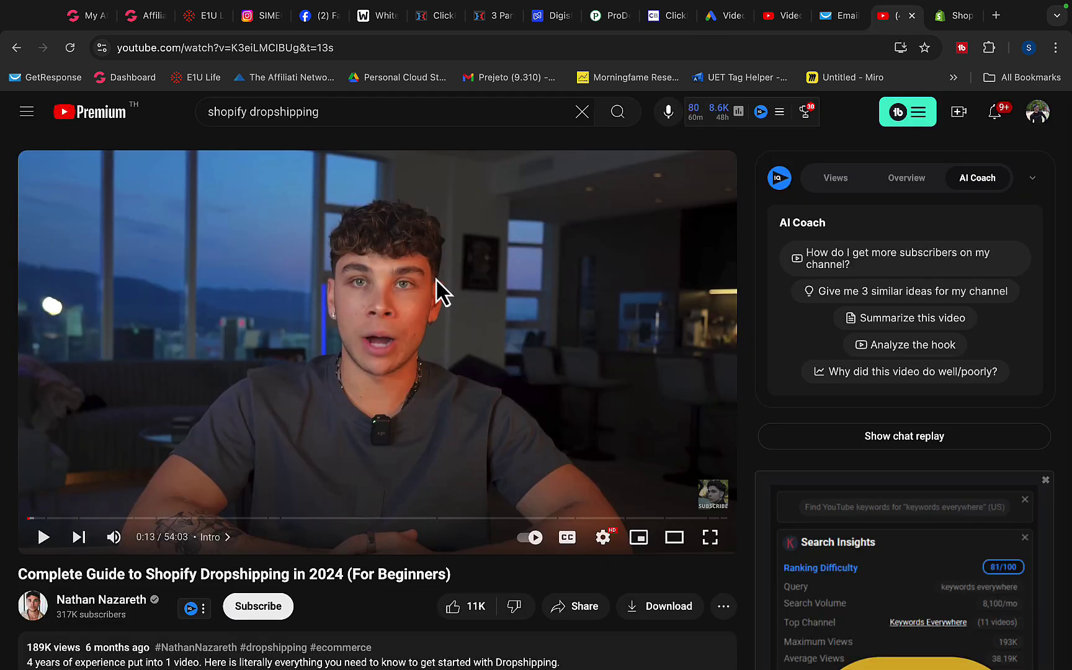
Step: Copy the URL of the opened Shopify dropshipping guide video on YouTube and return to the Google Ads campaign setup
{"action": "right_click", "coordinate": [376, 258]}
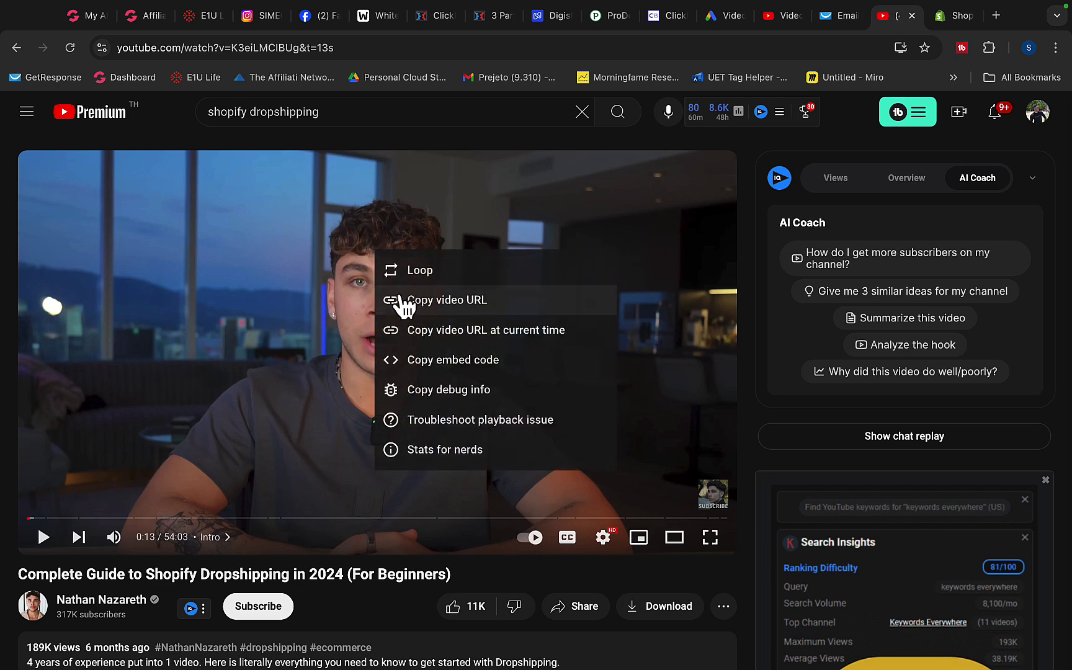
{"action": "left_click", "coordinate": [402, 303]}
{"action": "left_click", "coordinate": [714, 16]}
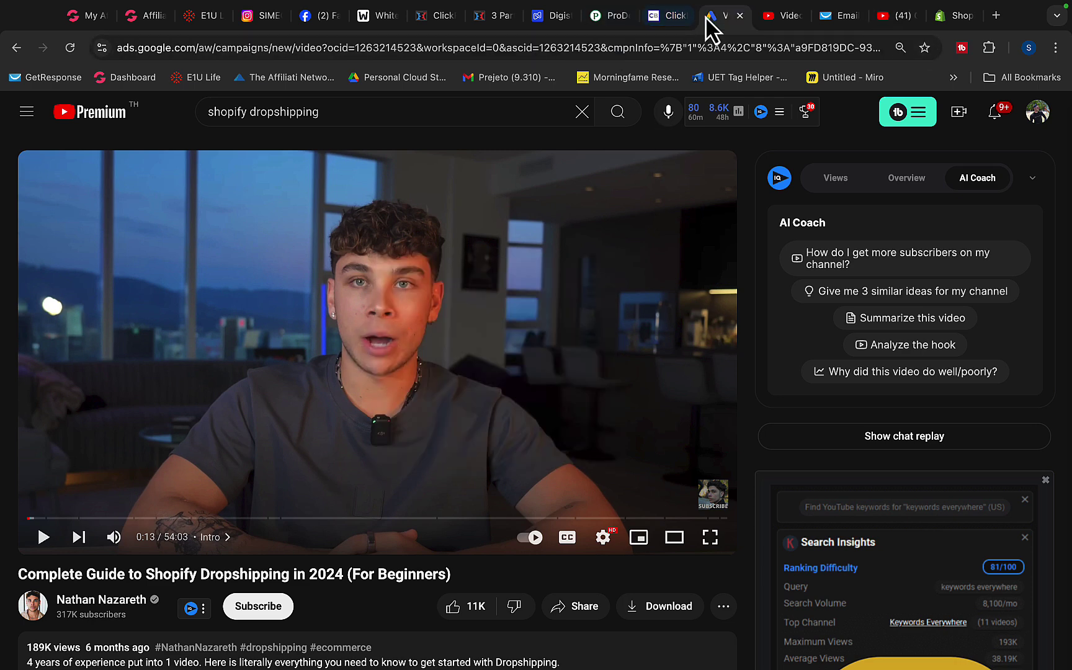
Step: Name the campaign "Shopify" and give it a daily budget of $10.00
{"action": "left_click", "coordinate": [303, 291]}
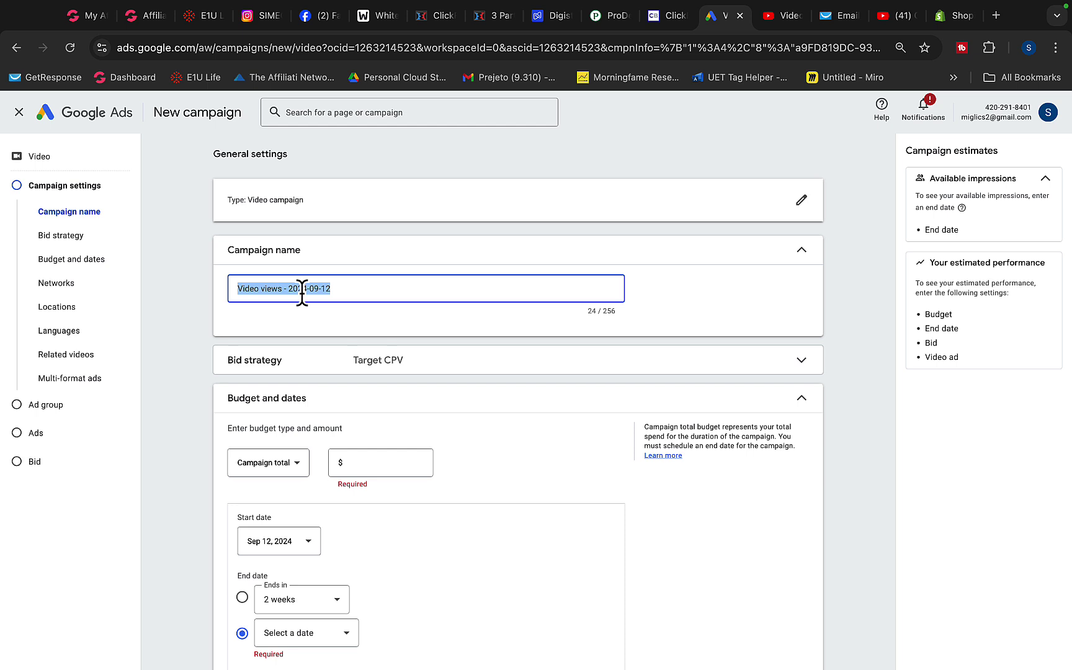
{"action": "type", "text": "Shopify"}
{"action": "scroll", "coordinate": [302, 290], "scroll_direction": "down", "scroll_amount": 1}
{"action": "left_click", "coordinate": [268, 414]}
{"action": "left_click", "coordinate": [247, 422]}
{"action": "left_click", "coordinate": [363, 414]}
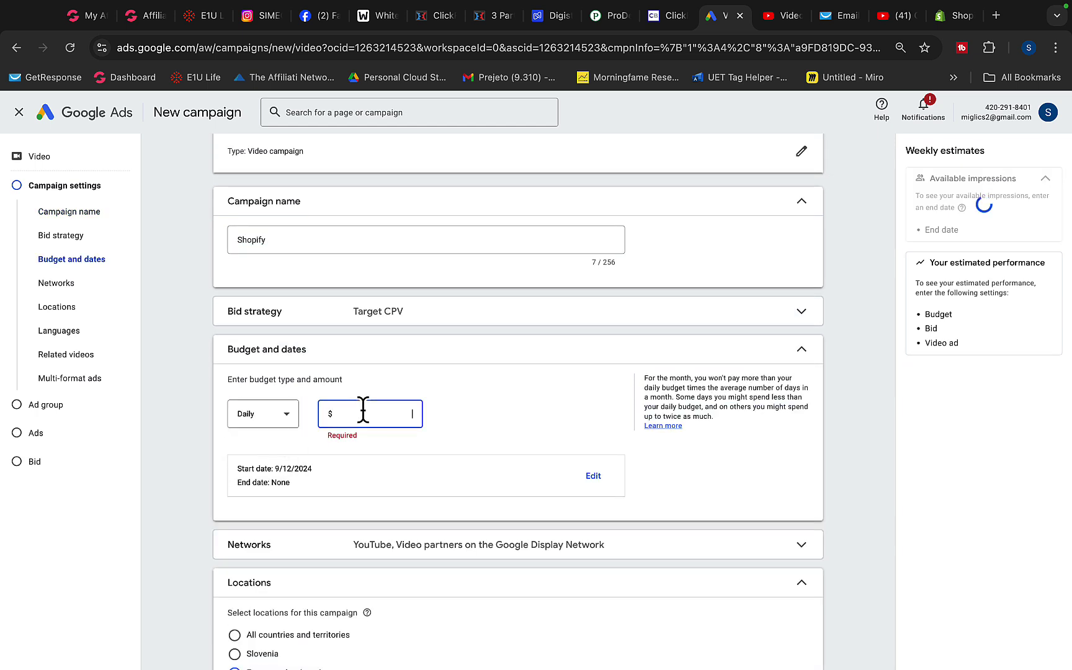
{"action": "type", "text": "1000"}
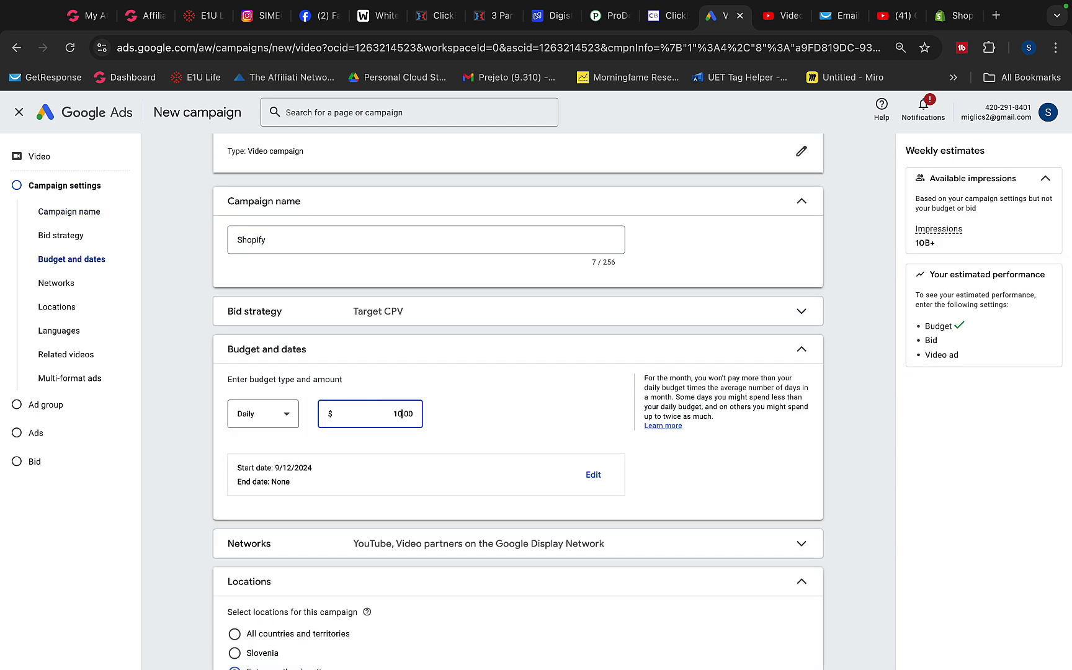
Step: Expand the campaign's network settings and exclude Video partners on the Google Display Network
{"action": "scroll", "coordinate": [352, 495], "scroll_direction": "down", "scroll_amount": 1}
{"action": "left_click", "coordinate": [352, 484]}
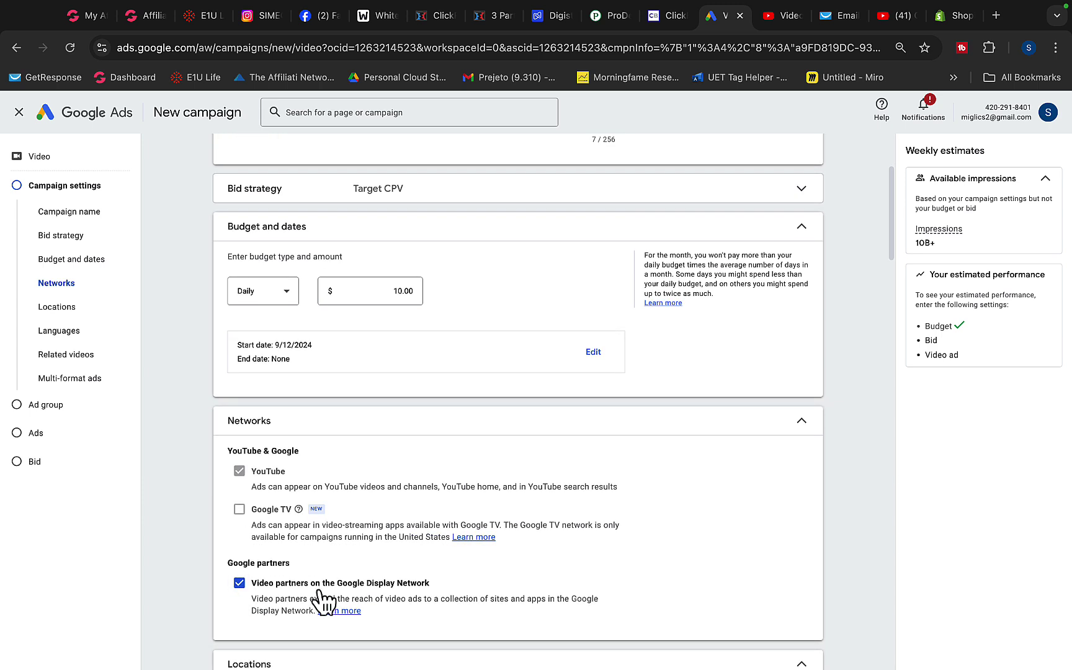
{"action": "left_click", "coordinate": [322, 599]}
Step: Review the location, language, ad group and audience settings, and expand the Keywords section of the content targeting
{"action": "scroll", "coordinate": [323, 595], "scroll_direction": "down", "scroll_amount": 10}
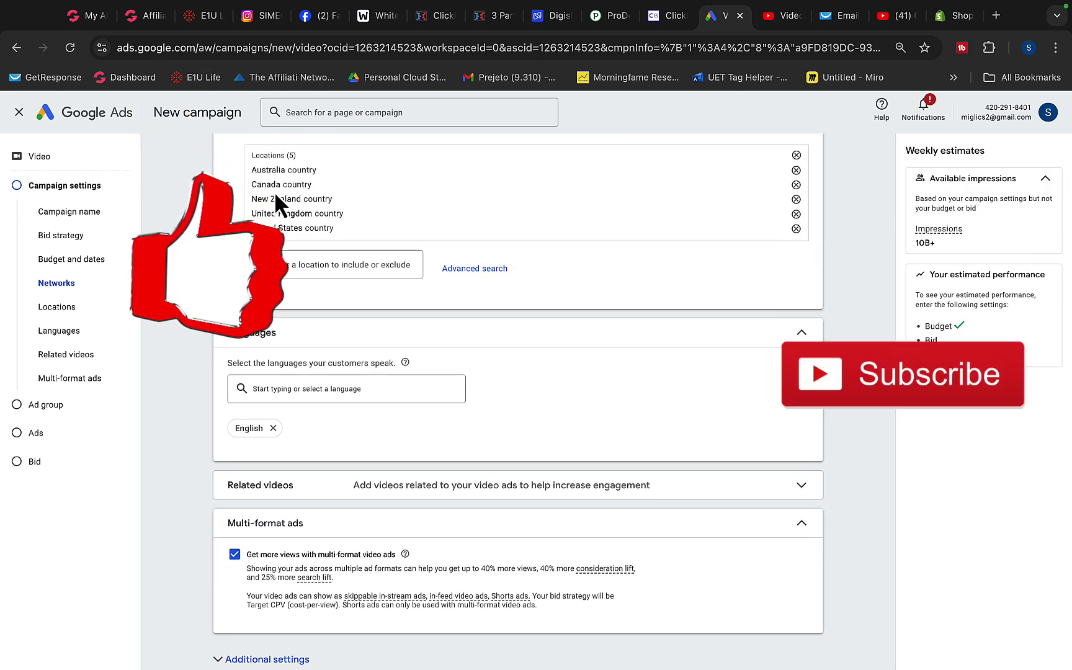
{"action": "scroll", "coordinate": [274, 191], "scroll_direction": "down", "scroll_amount": 6}
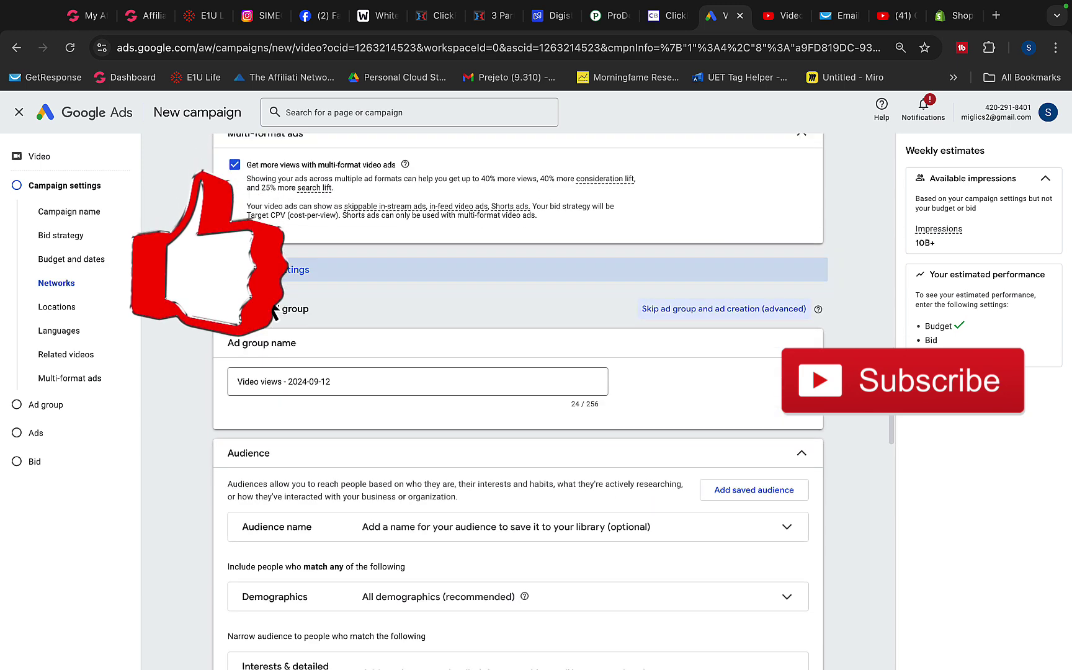
{"action": "scroll", "coordinate": [273, 310], "scroll_direction": "down", "scroll_amount": 1}
{"action": "triple_click", "coordinate": [269, 314]}
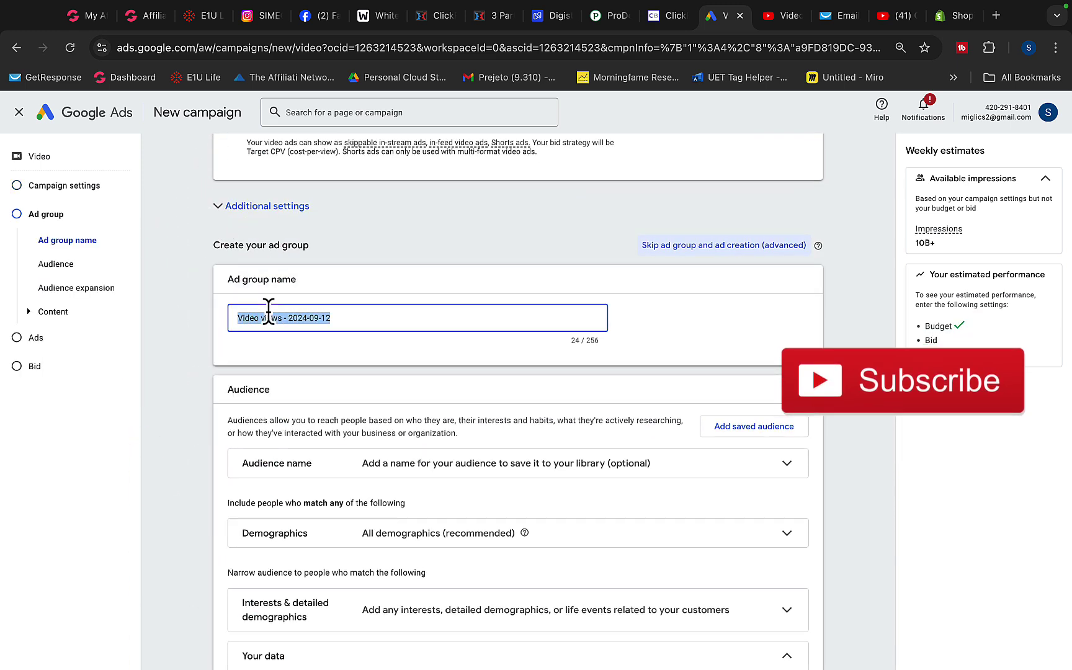
{"action": "scroll", "coordinate": [261, 329], "scroll_direction": "down", "scroll_amount": 10}
{"action": "left_click_drag", "start_coordinate": [274, 341], "coordinate": [365, 343]}
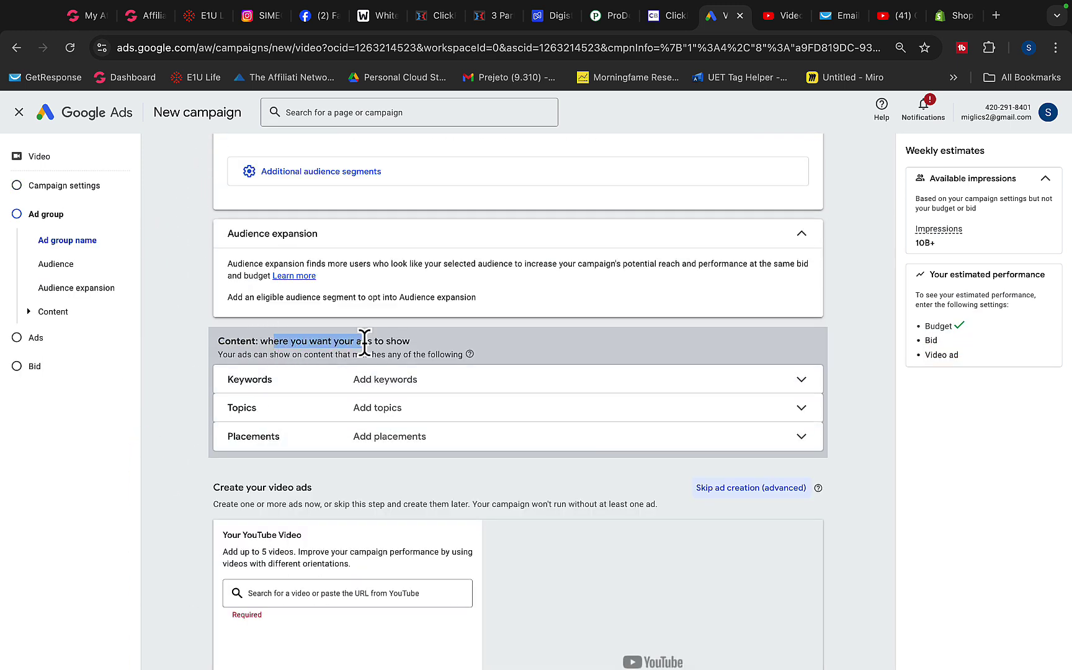
{"action": "left_click", "coordinate": [276, 380]}
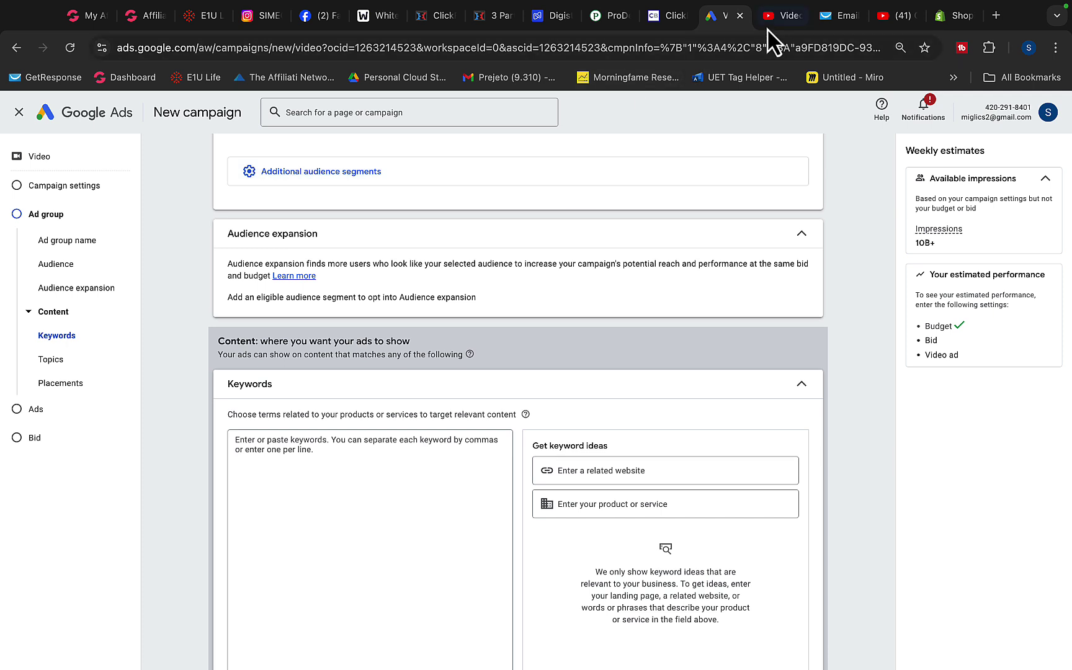
Step: Return to YouTube Studio and search the vidIQ Keyword Inspector for "shopify"
{"action": "left_click", "coordinate": [780, 15]}
{"action": "left_click", "coordinate": [716, 115]}
{"action": "left_click", "coordinate": [738, 266]}
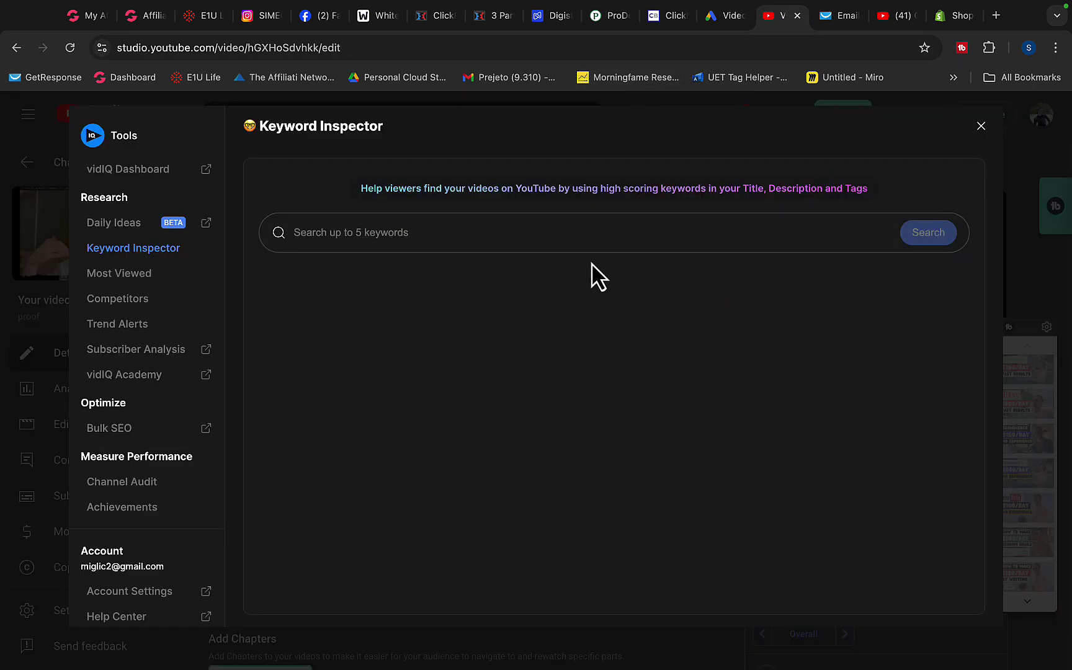
{"action": "type", "text": "shopify"}
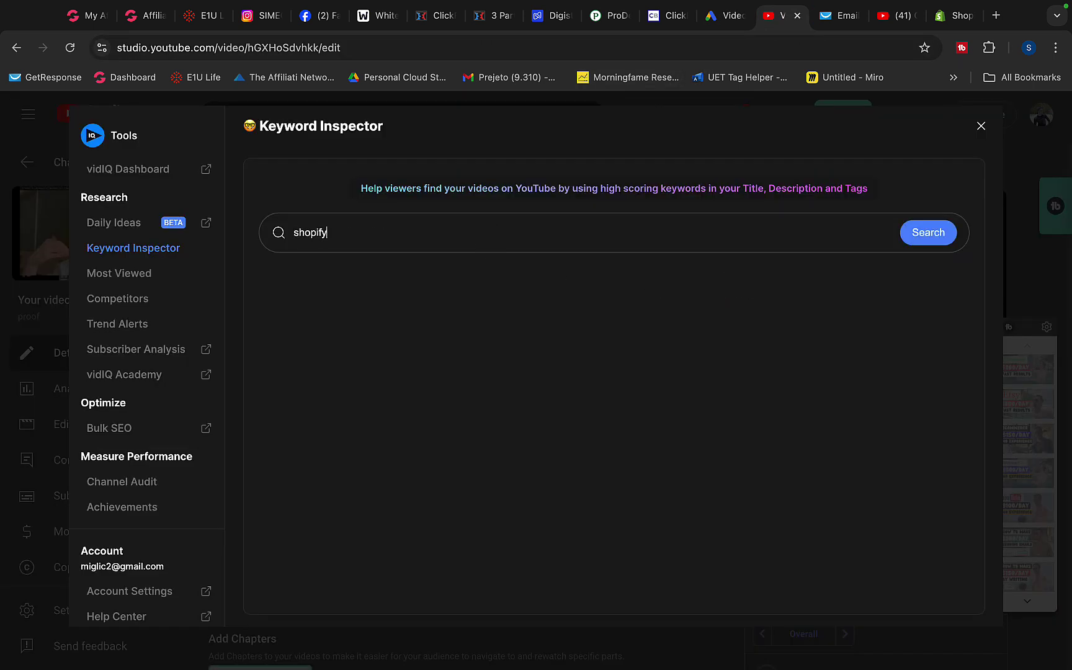
{"action": "key", "text": "Return"}
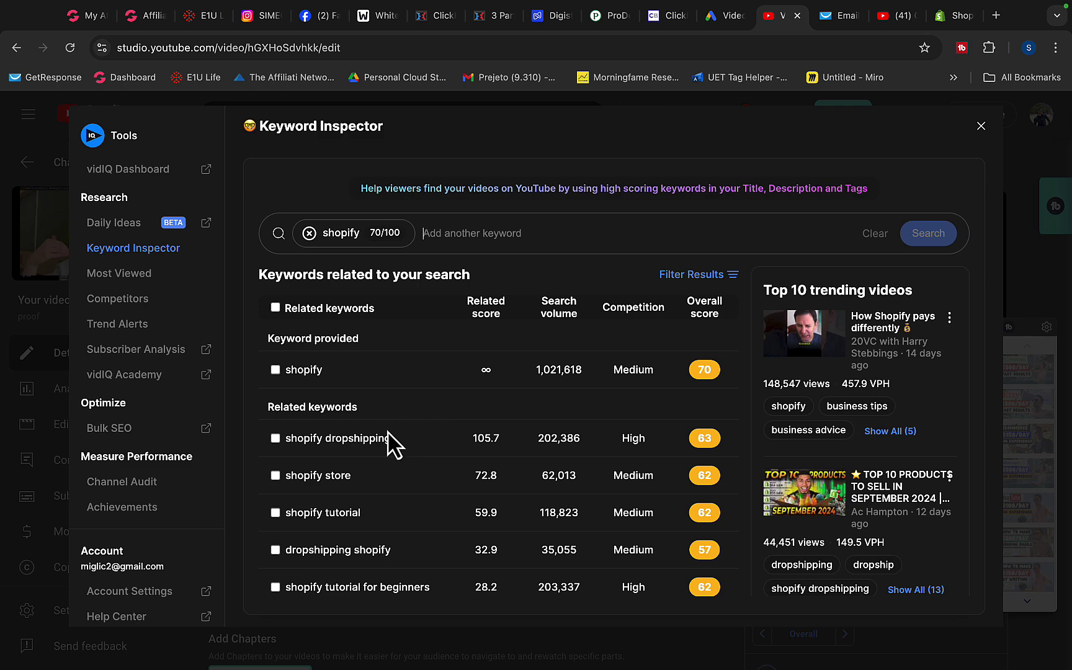
Step: Copy the related keyword "shopify dropshipping" from vidIQ and add it to the Google Ads campaign's keywords
{"action": "left_click_drag", "start_coordinate": [403, 438], "coordinate": [306, 443]}
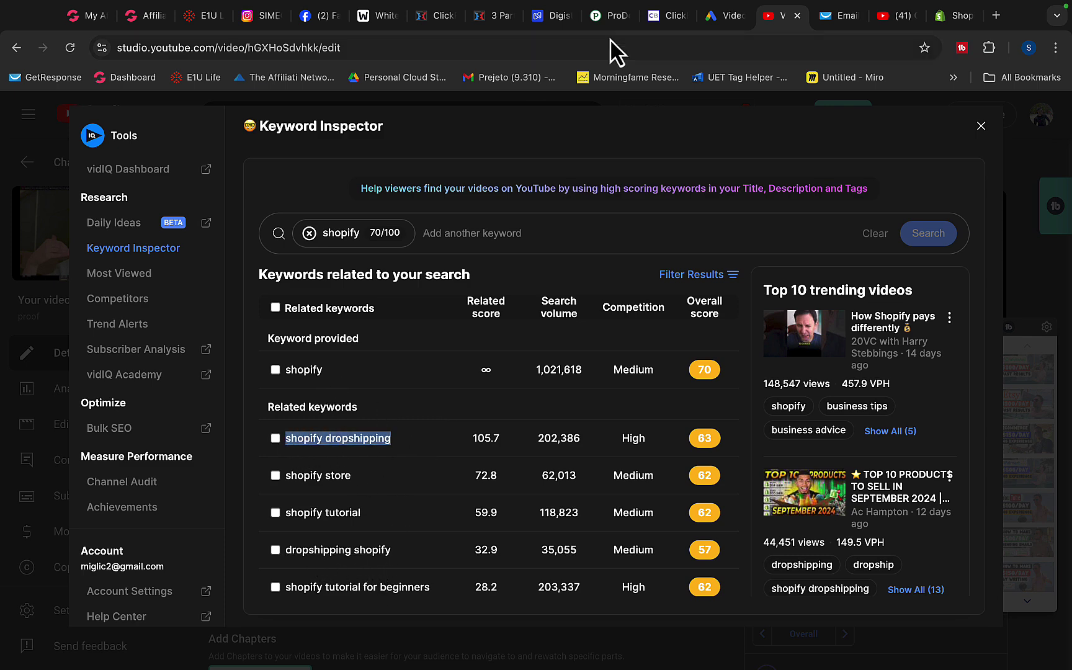
{"action": "left_click", "coordinate": [719, 16]}
{"action": "left_click", "coordinate": [312, 455]}
{"action": "key", "text": "super+v"}
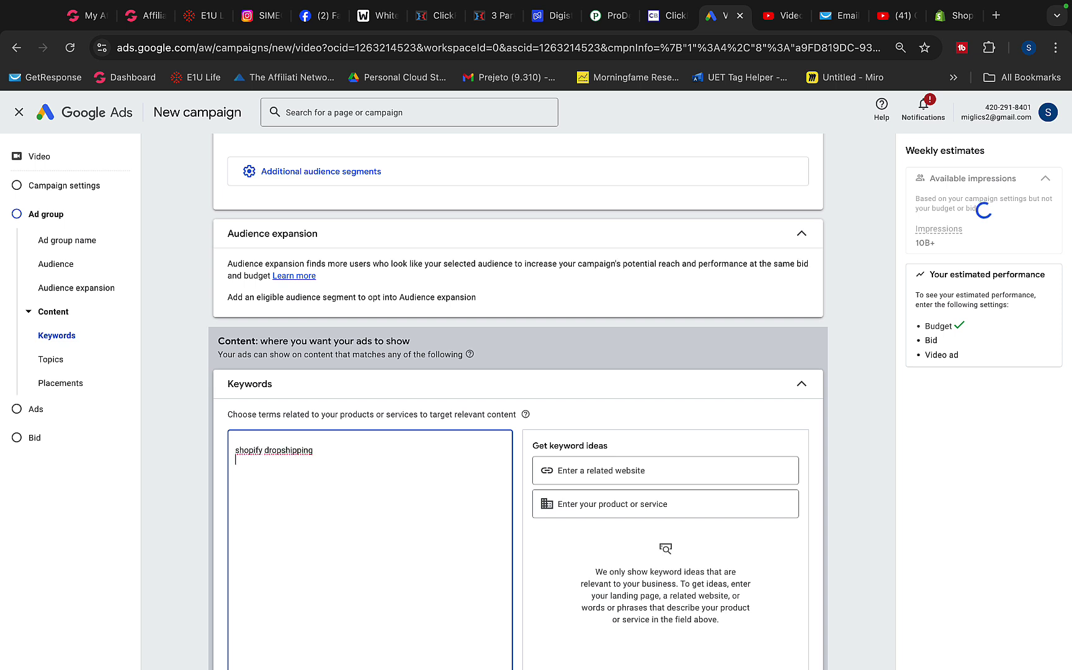
Step: Copy the related keyword "shopify tutorial" from vidIQ and add it to the Google Ads campaign's keywords
{"action": "left_click", "coordinate": [781, 17]}
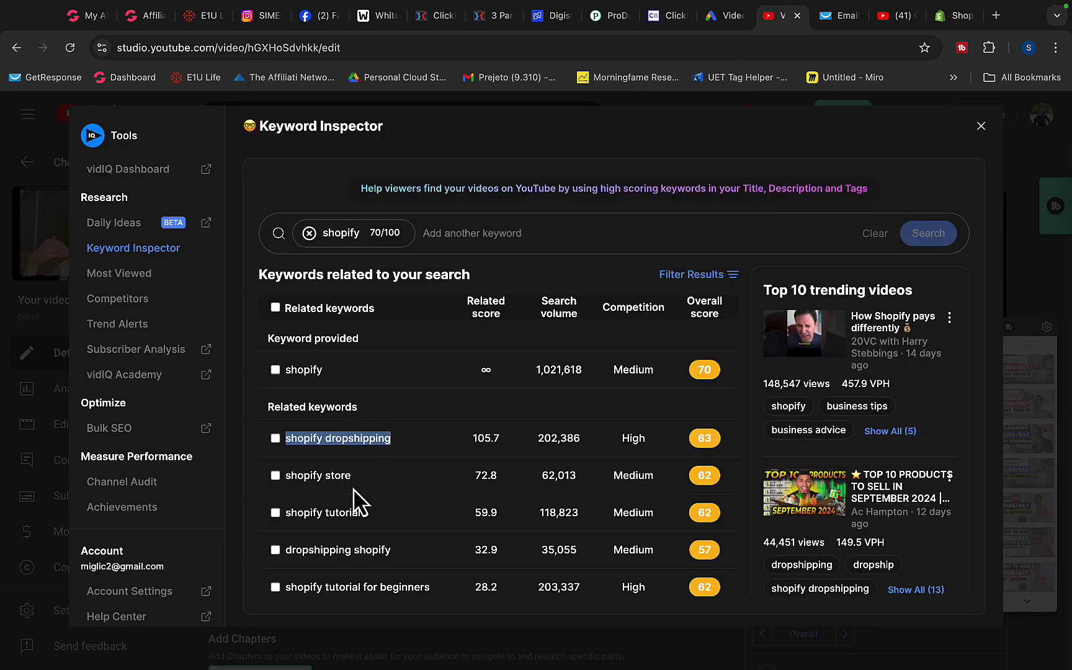
{"action": "left_click_drag", "start_coordinate": [362, 515], "coordinate": [287, 516]}
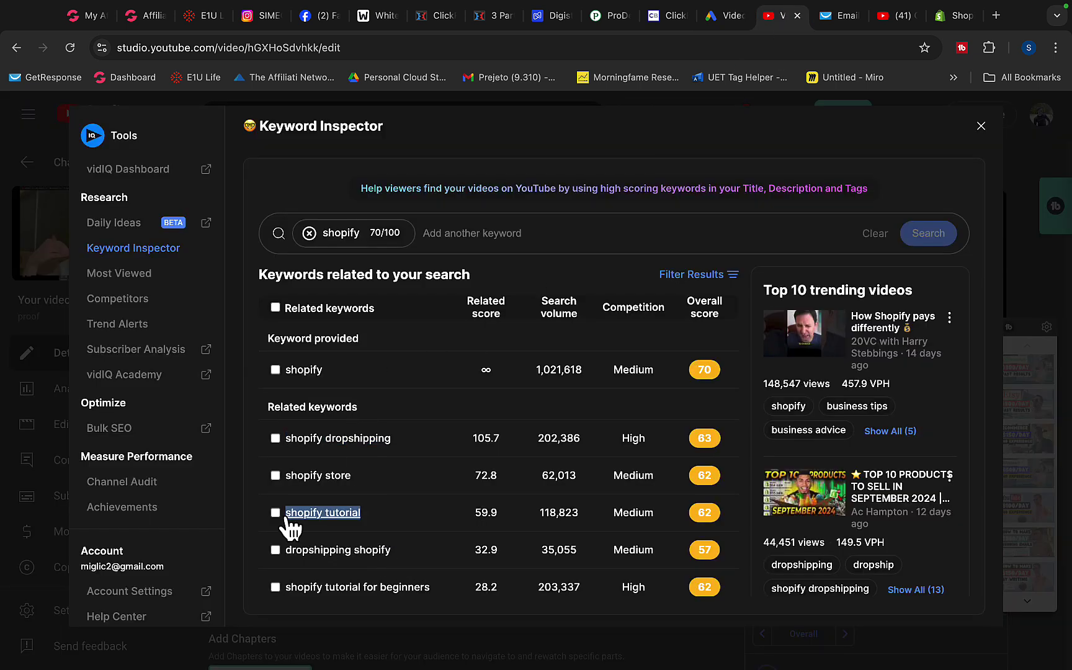
{"action": "left_click", "coordinate": [709, 18]}
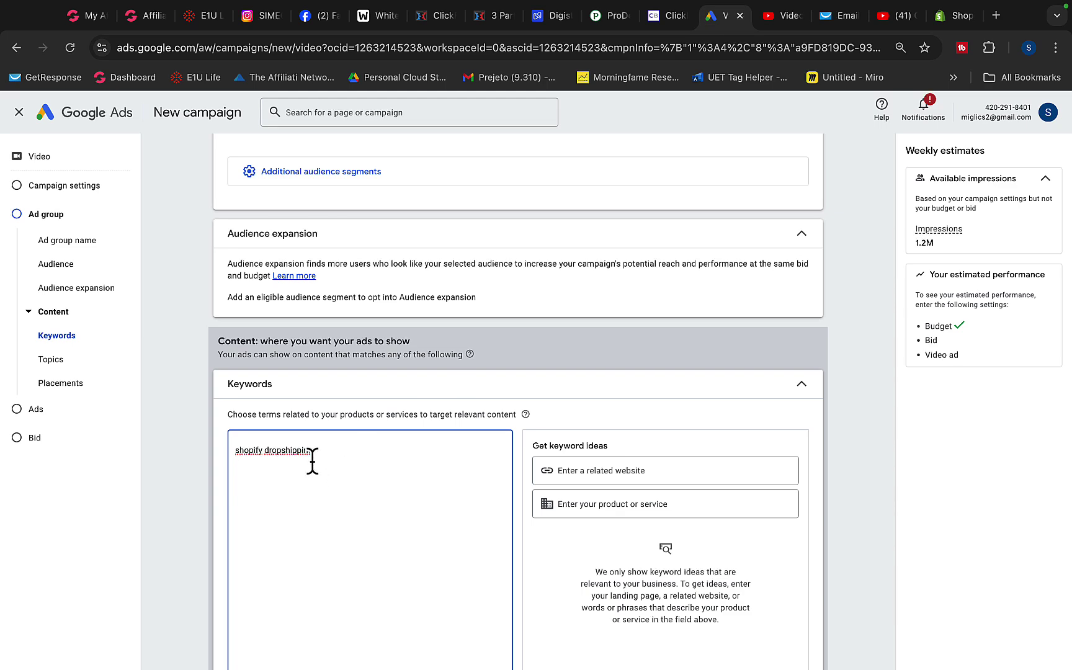
{"action": "key", "text": "ctrl+v"}
Step: Go to the video ad creation section, then copy the URL of the Shopify dropshipping guide video opened on YouTube
{"action": "scroll", "coordinate": [290, 465], "scroll_direction": "down", "scroll_amount": 8}
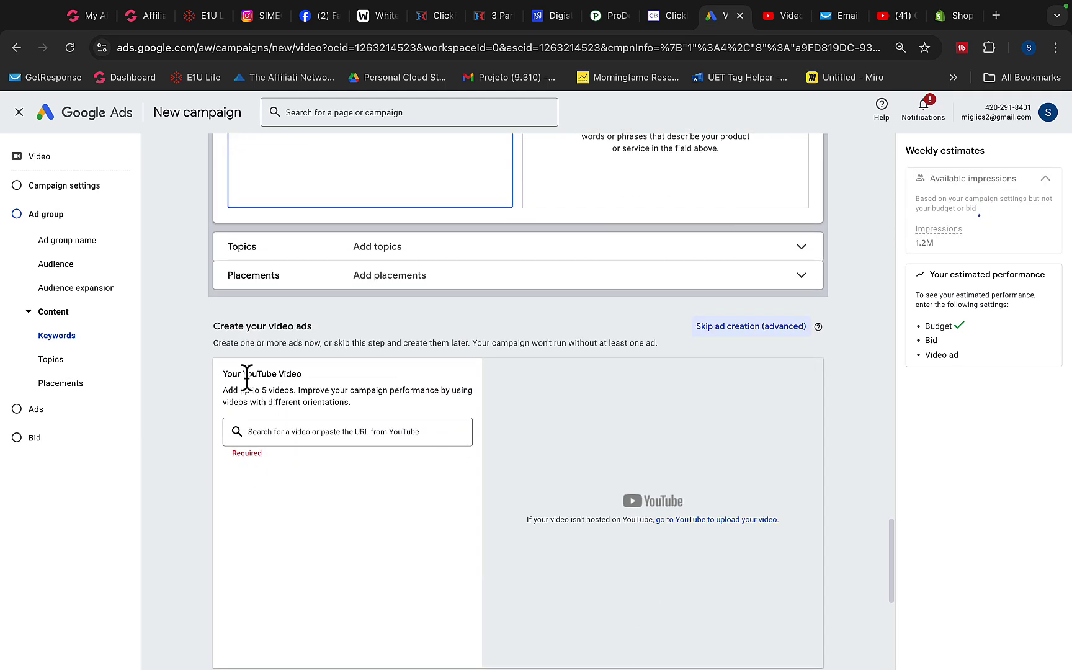
{"action": "left_click_drag", "start_coordinate": [243, 375], "coordinate": [312, 376]}
{"action": "scroll", "coordinate": [312, 376], "scroll_direction": "down", "scroll_amount": 3}
{"action": "left_click", "coordinate": [779, 34]}
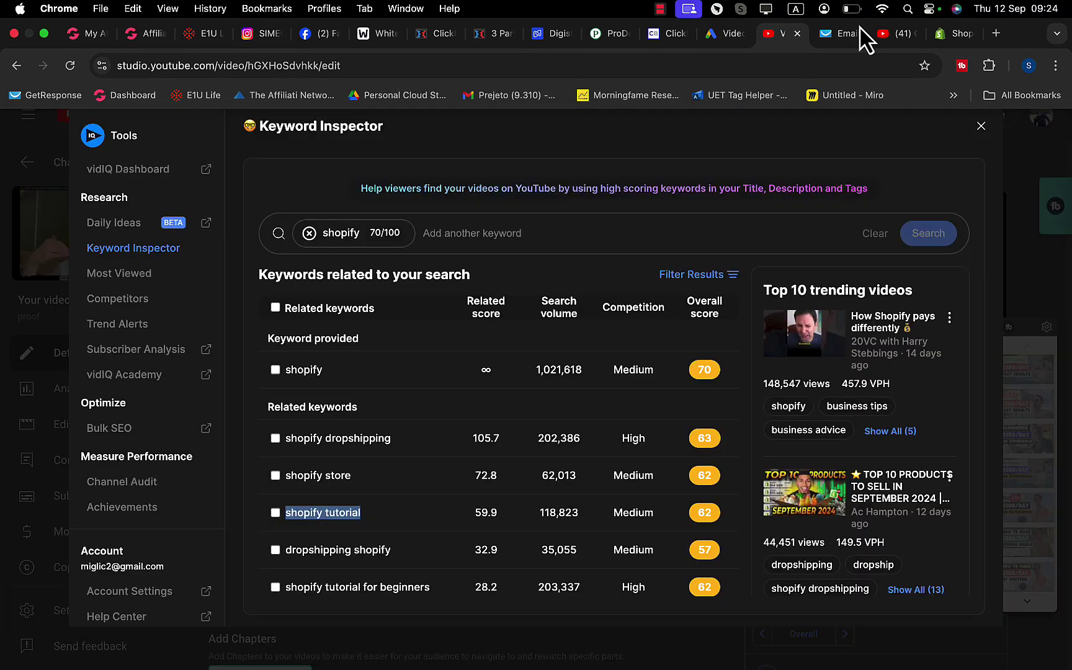
{"action": "left_click", "coordinate": [887, 34]}
{"action": "right_click", "coordinate": [356, 351]}
{"action": "left_click", "coordinate": [404, 405]}
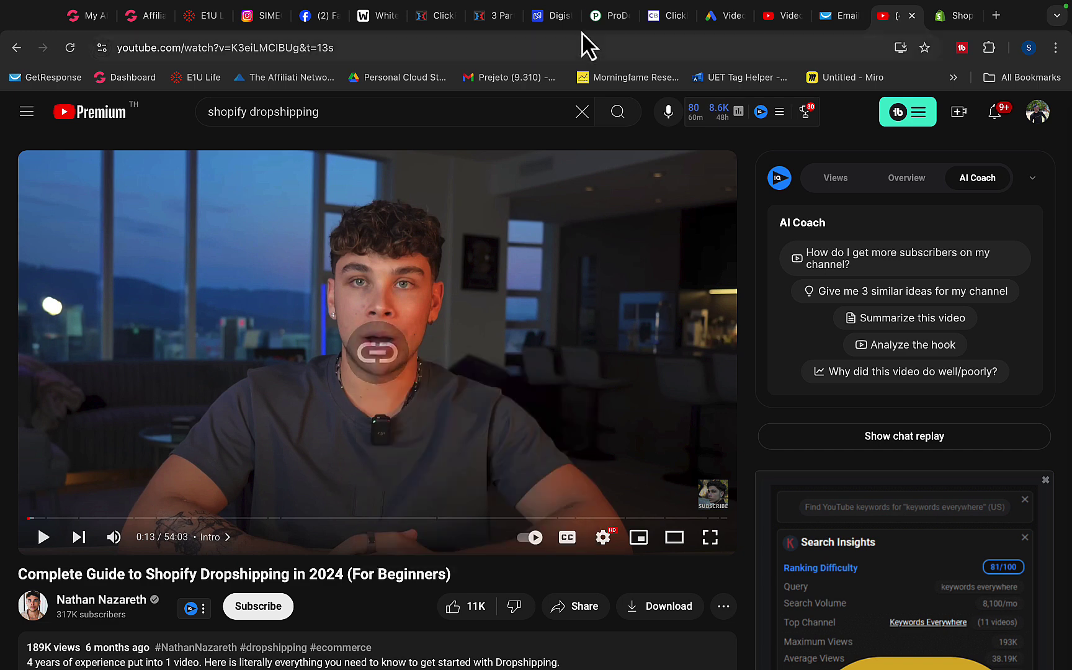
Step: Return to Google Ads and add the copied YouTube video, Complete Guide to Shopify Dropshipping, as the campaign's video ad
{"action": "left_click", "coordinate": [702, 13]}
{"action": "left_click", "coordinate": [300, 329]}
{"action": "key", "text": "super+v"}
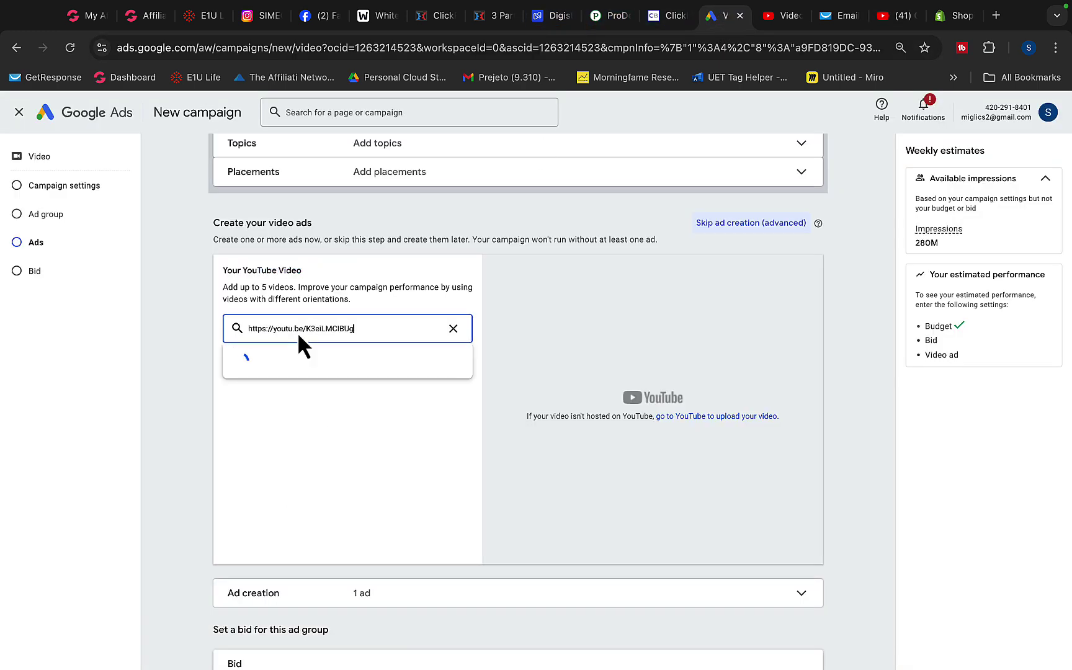
{"action": "left_click", "coordinate": [292, 367]}
{"action": "scroll", "coordinate": [232, 480], "scroll_direction": "down", "scroll_amount": 5}
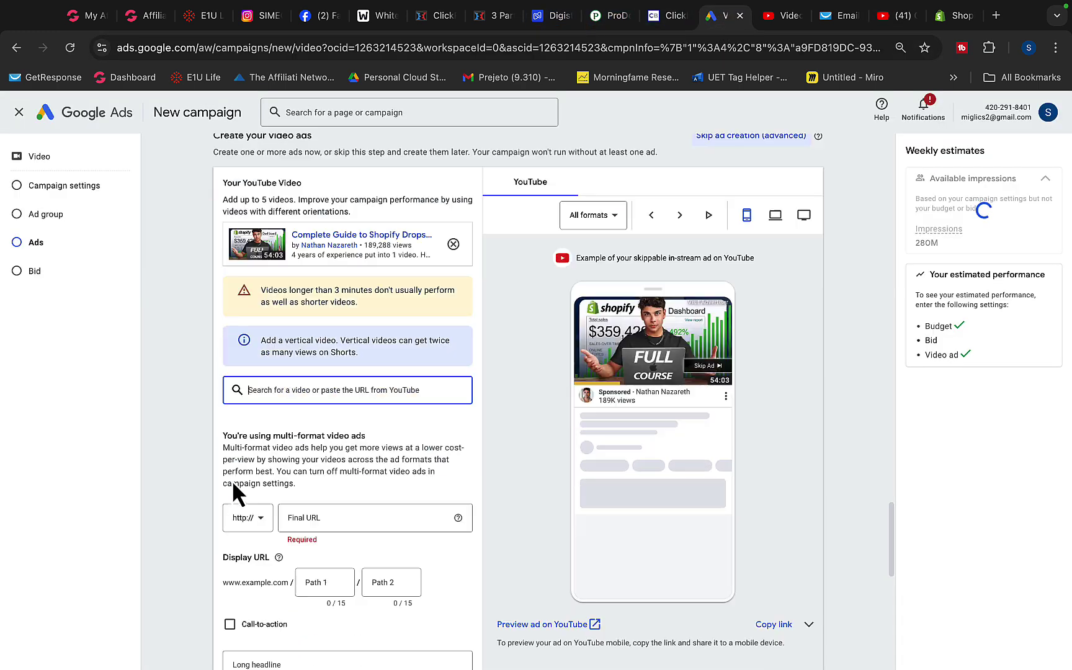
Step: Look at the Shopify homepage headline as a landing page for the ad's final URL, and return to the ad setup
{"action": "left_click", "coordinate": [333, 403]}
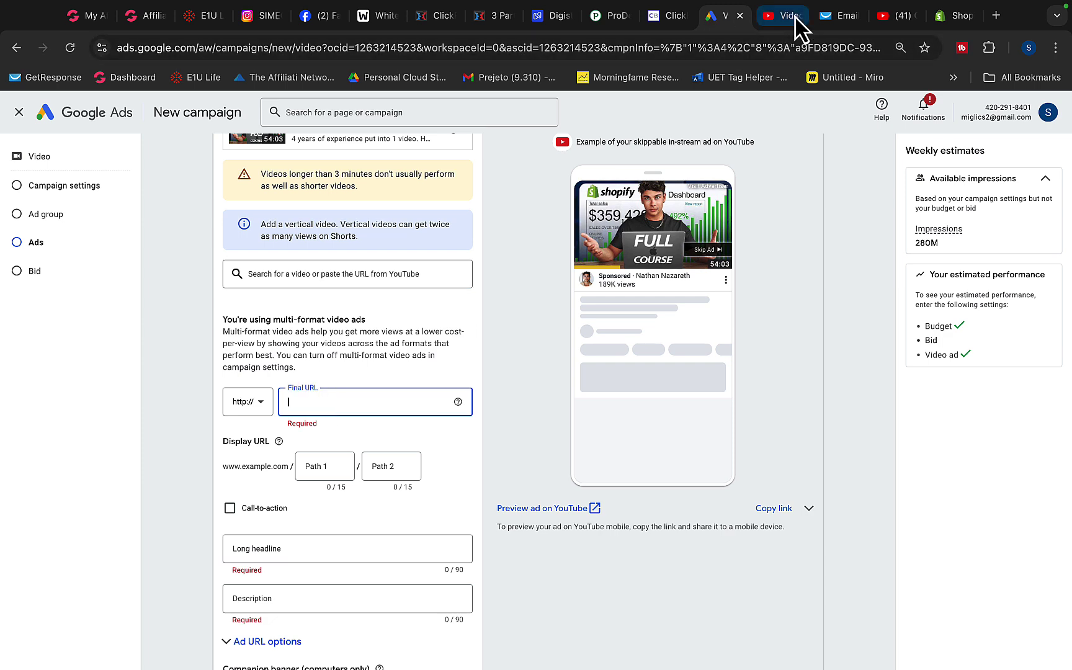
{"action": "left_click", "coordinate": [950, 17]}
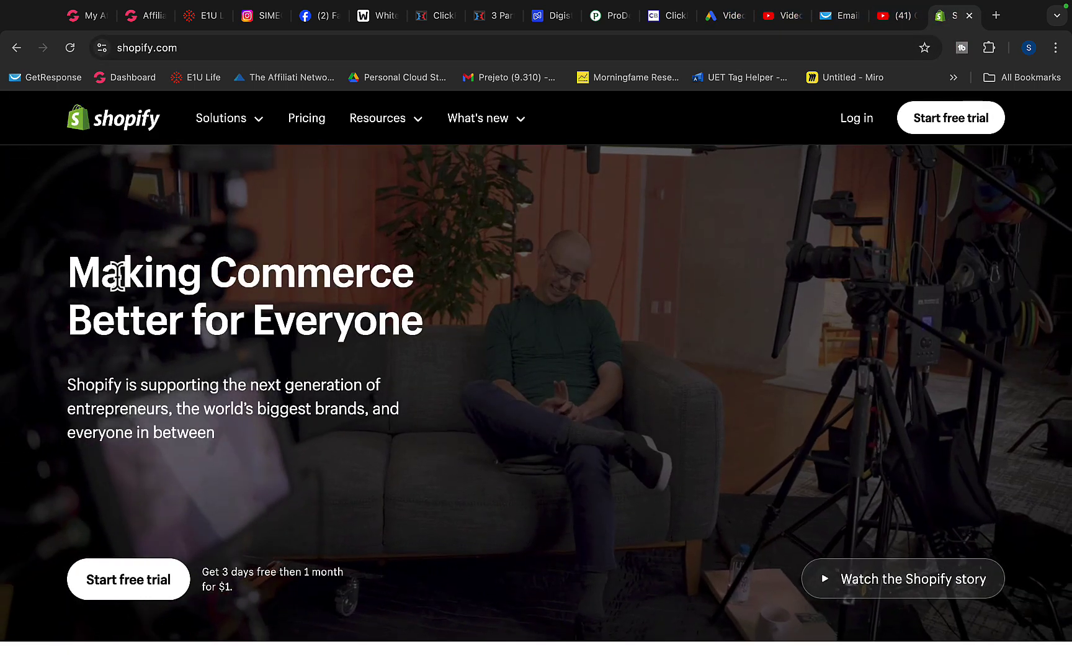
{"action": "left_click_drag", "start_coordinate": [121, 273], "coordinate": [394, 344]}
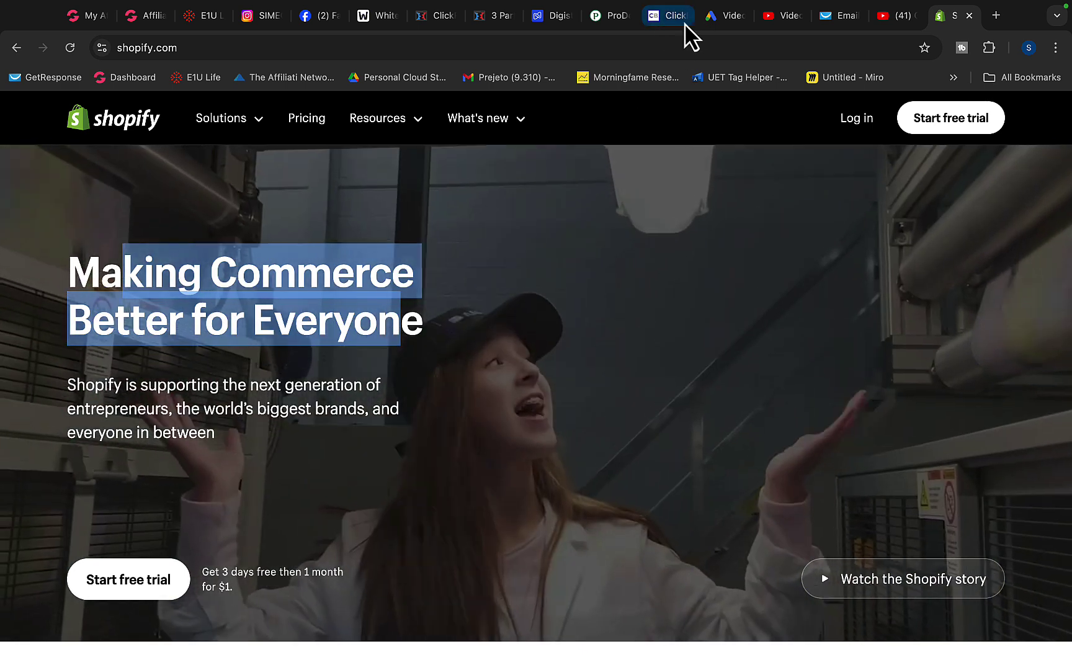
{"action": "left_click", "coordinate": [723, 15]}
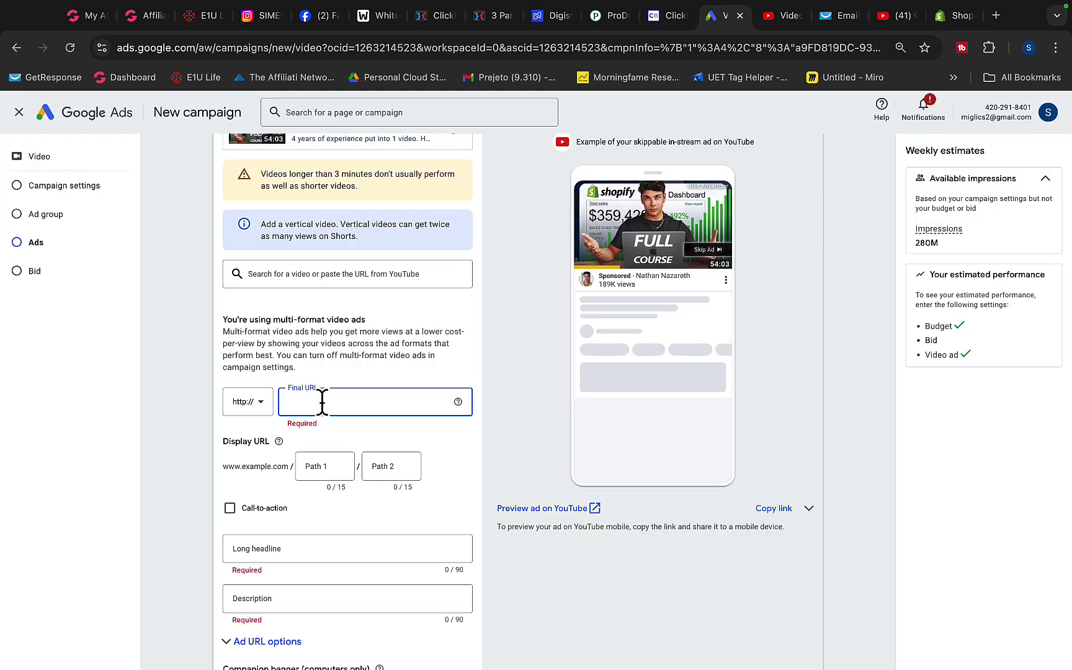
Step: Enable a call-to-action for the video ad and set it to "Sign up"
{"action": "scroll", "coordinate": [286, 416], "scroll_direction": "down", "scroll_amount": 2}
{"action": "left_click", "coordinate": [278, 407]}
{"action": "left_click", "coordinate": [275, 448]}
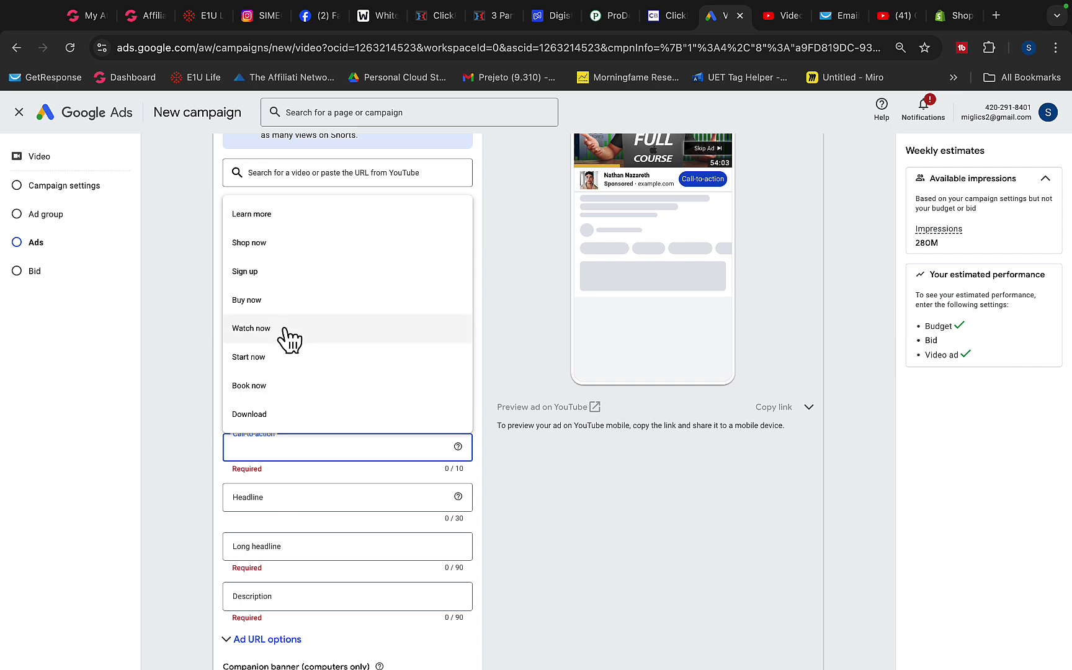
{"action": "left_click", "coordinate": [285, 273]}
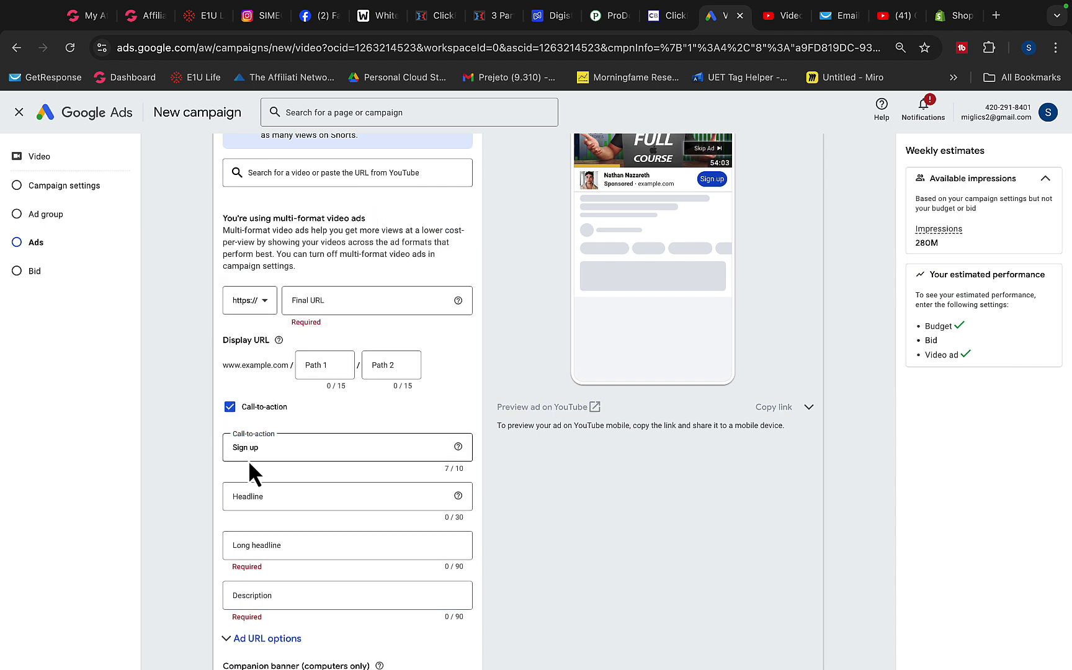
{"action": "scroll", "coordinate": [251, 435], "scroll_direction": "down", "scroll_amount": 2}
{"action": "left_click", "coordinate": [259, 413]}
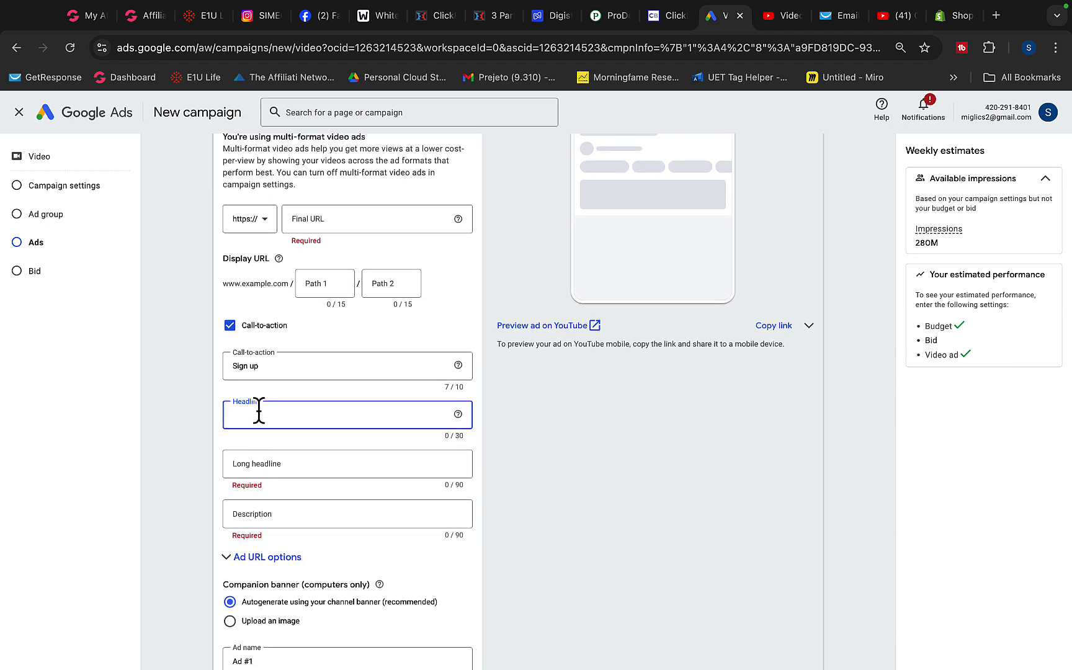
{"action": "type", "text": "S"}
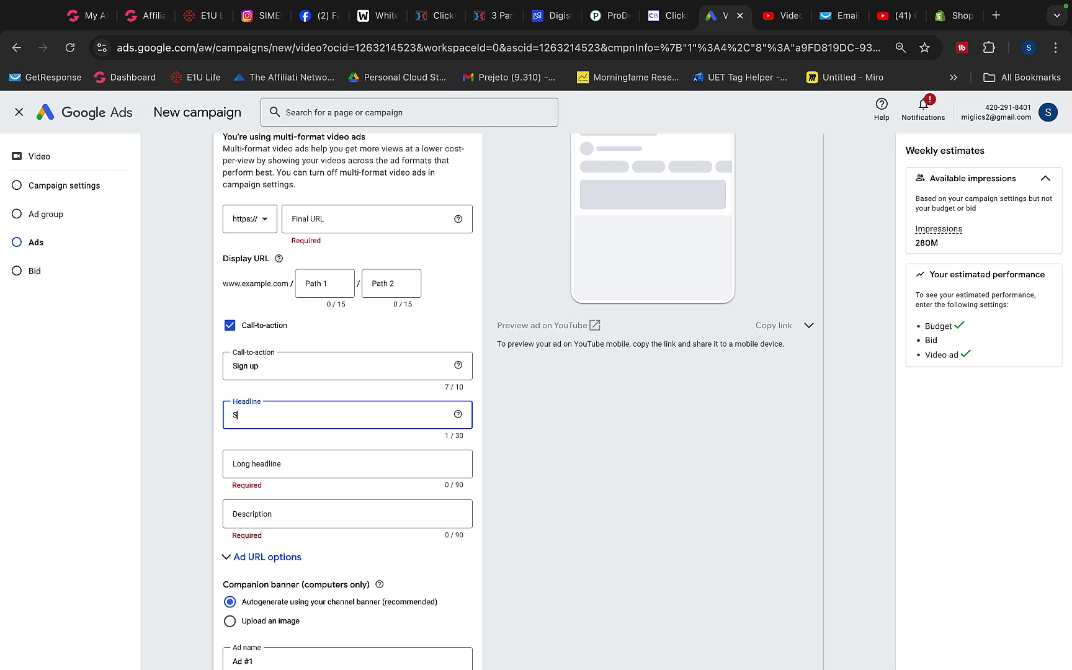
{"action": "type", "text": "HOPIFY b"}
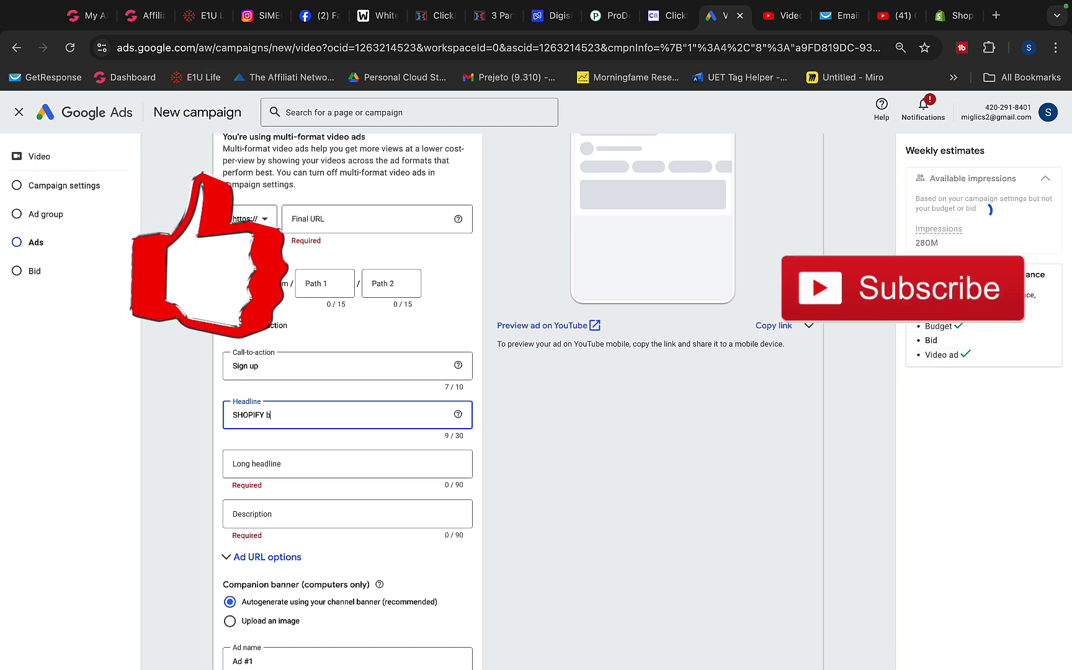
{"action": "type", "text": "USINESS"}
{"action": "triple_click", "coordinate": [267, 412]}
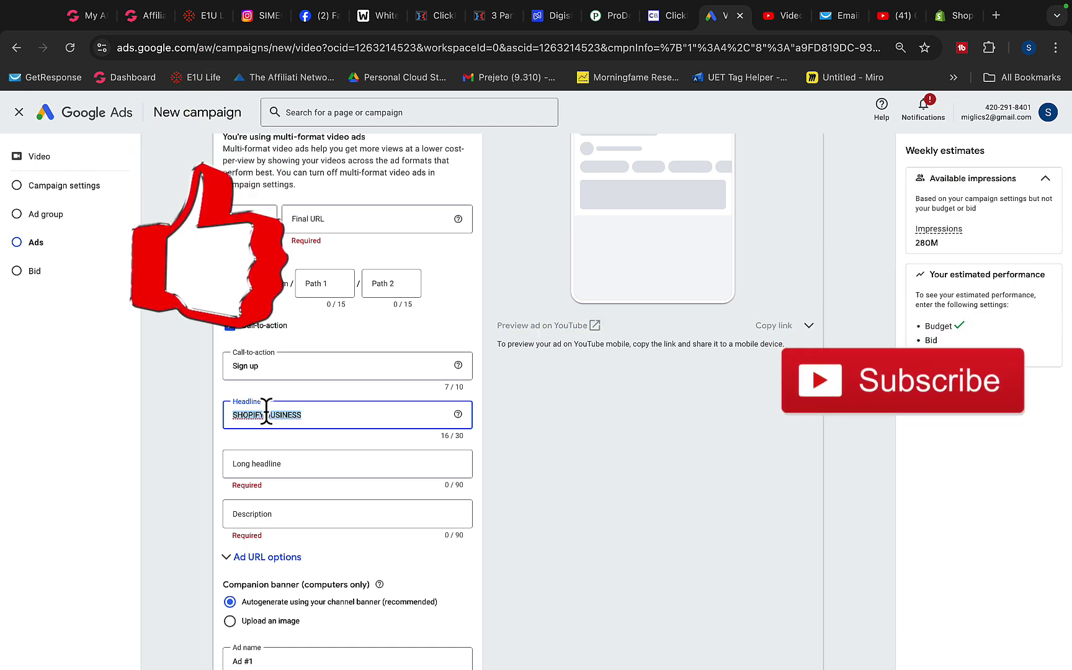
{"action": "left_click", "coordinate": [267, 415]}
{"action": "type", "text": "Shopifyb"}
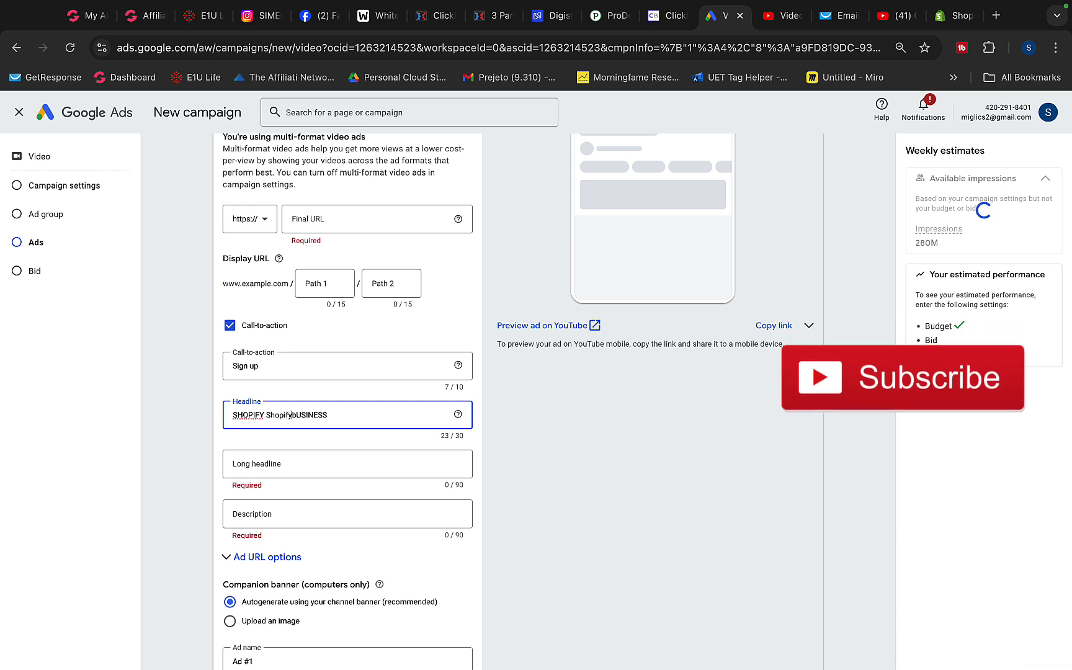
Step: Set the video ad's headline to "Shopify Business"
{"action": "triple_click", "coordinate": [275, 411]}
{"action": "type", "text": "Shopify Business"}
Step: Set the ad group's Target CPV bid to $0.10
{"action": "scroll", "coordinate": [275, 410], "scroll_direction": "down", "scroll_amount": 1}
{"action": "scroll", "coordinate": [266, 472], "scroll_direction": "down", "scroll_amount": 4}
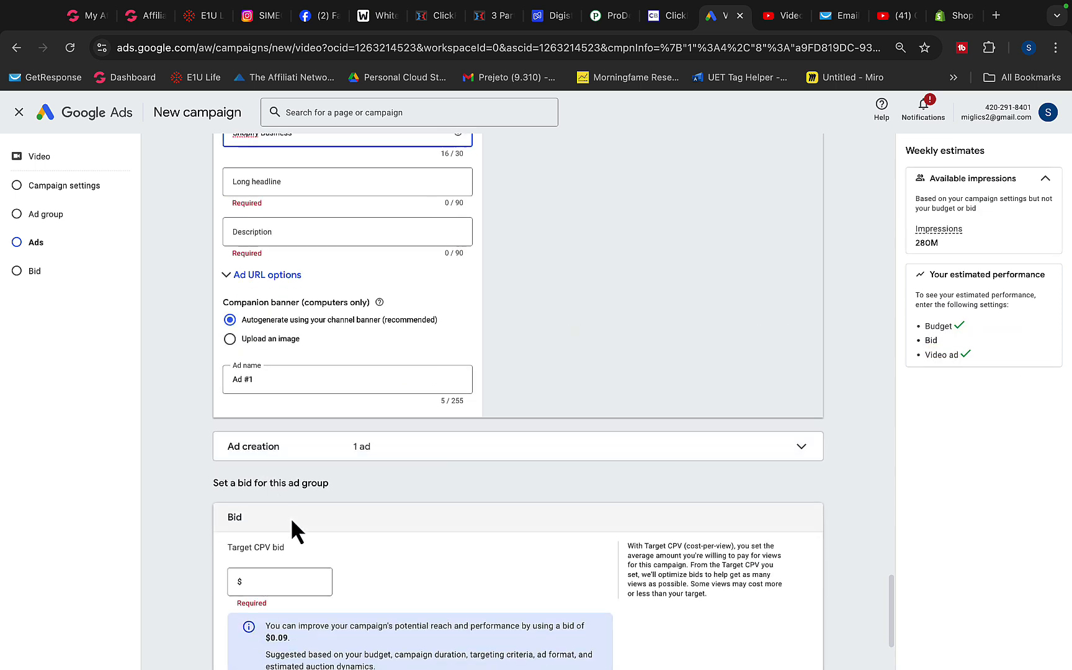
{"action": "left_click", "coordinate": [289, 582]}
{"action": "type", "text": "0."}
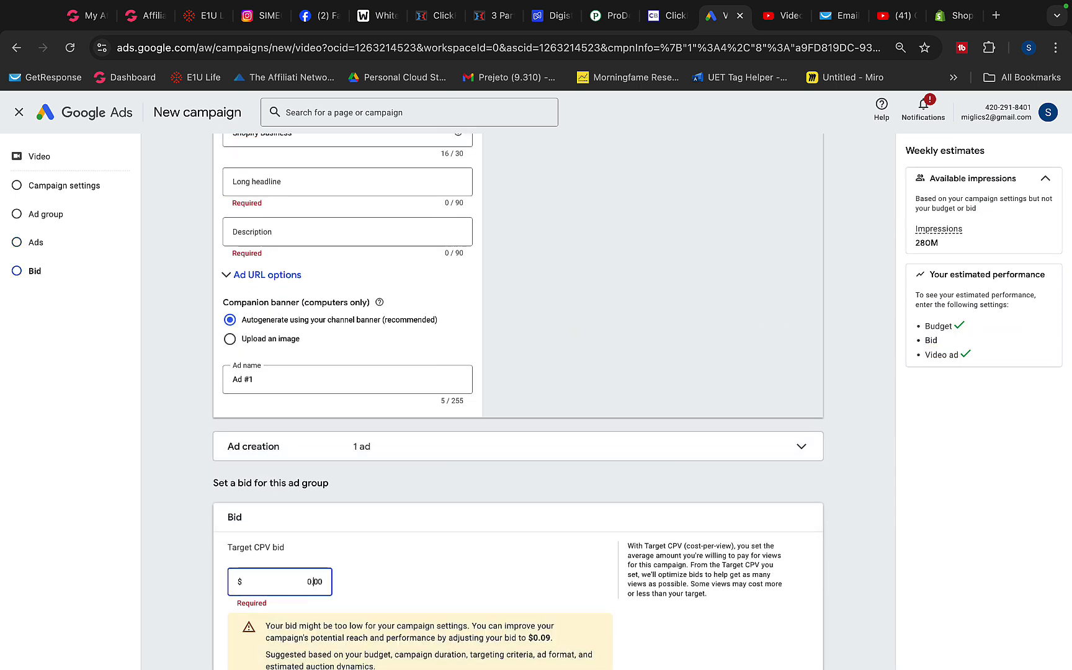
{"action": "type", "text": "1"}
{"action": "left_click", "coordinate": [404, 589]}
{"action": "scroll", "coordinate": [395, 455], "scroll_direction": "down", "scroll_amount": 2}
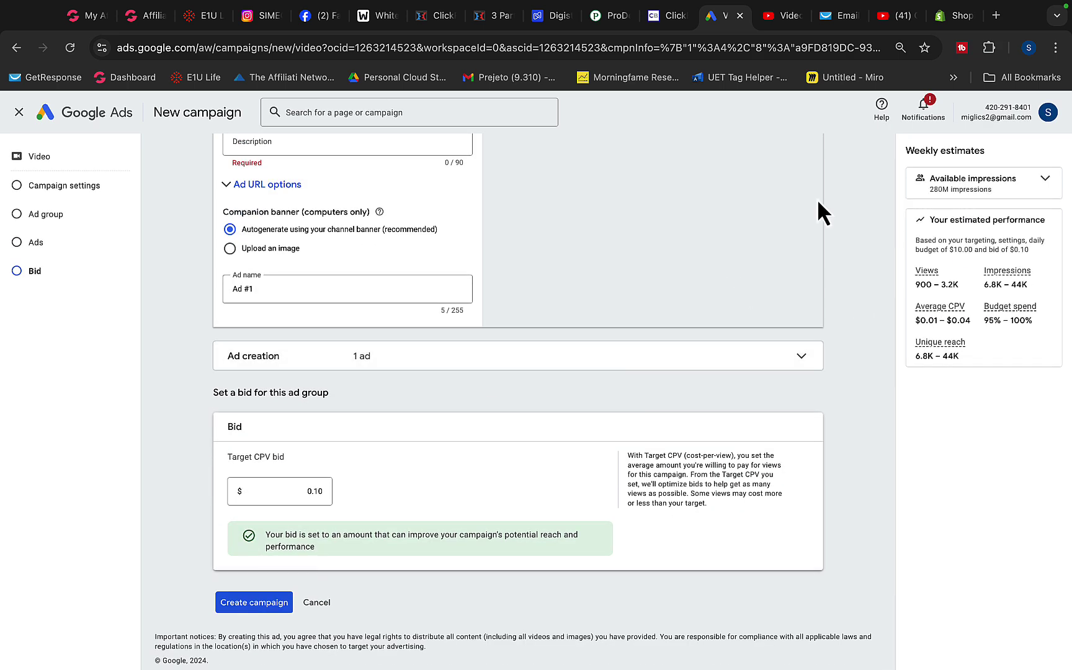
{"action": "left_click", "coordinate": [776, 18]}
{"action": "left_click", "coordinate": [888, 17]}
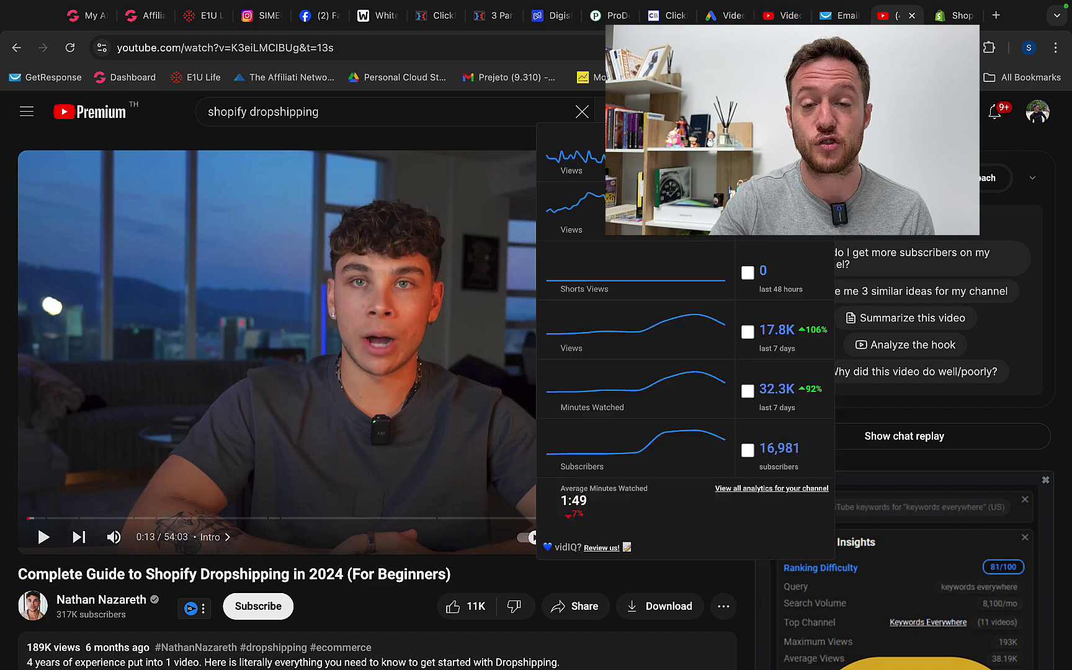
{"action": "left_click", "coordinate": [668, 15]}
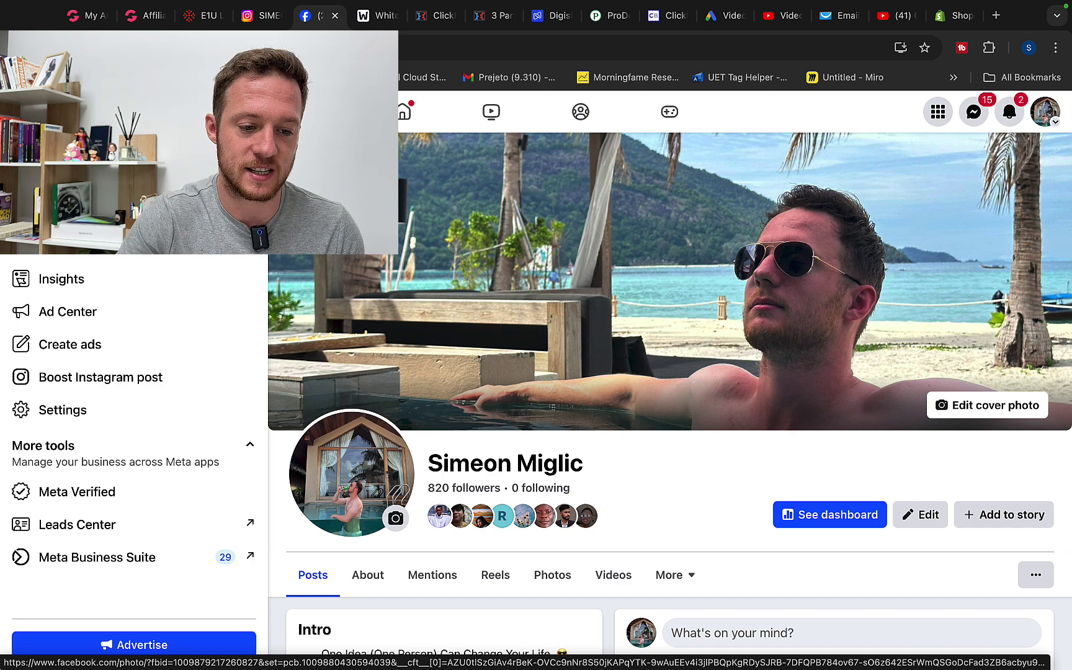
Step: Open the E1U Life dashboard and highlight the total earned amount
{"action": "left_click", "coordinate": [205, 15]}
{"action": "left_click_drag", "start_coordinate": [652, 193], "coordinate": [856, 202]}
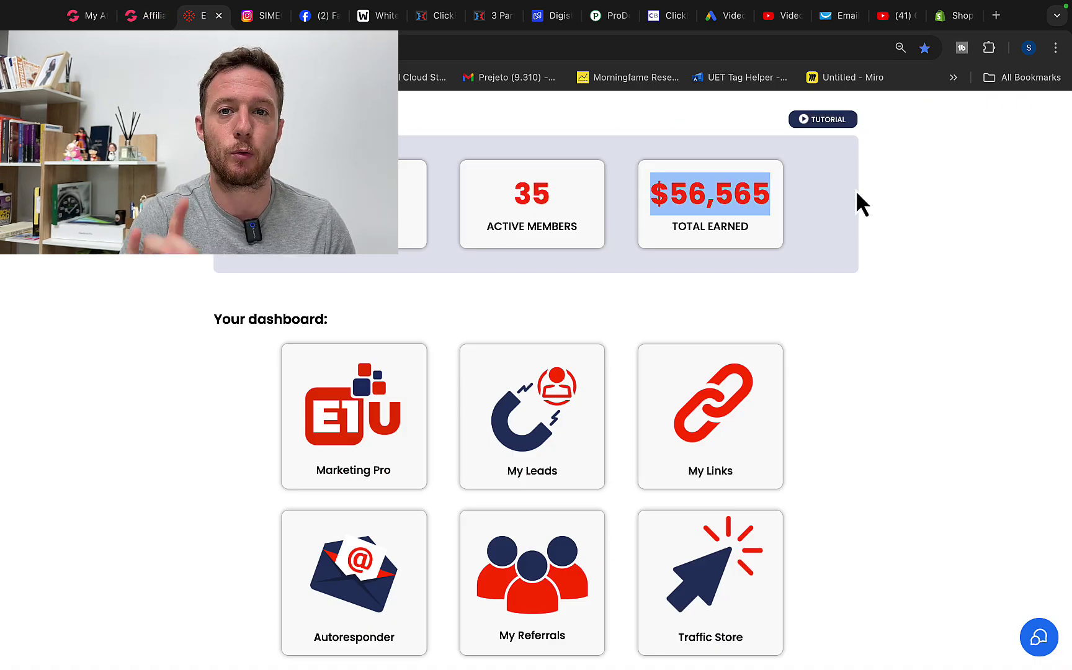